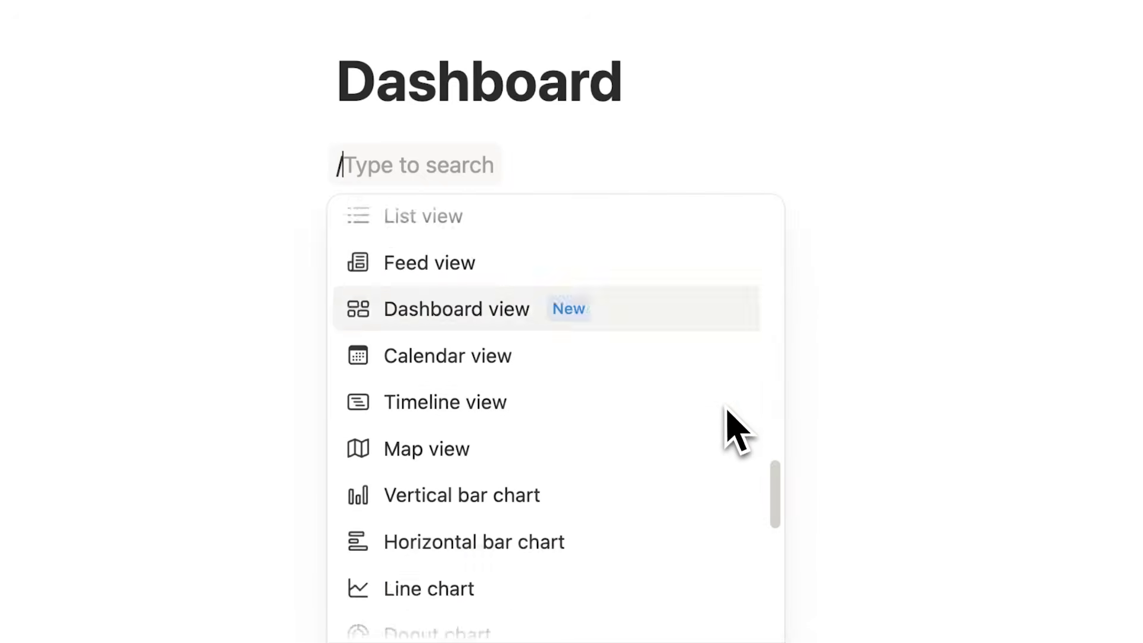
Look through the database block options and insert a new table database below the Dashboard title.
drag(778, 541, 548, 352)
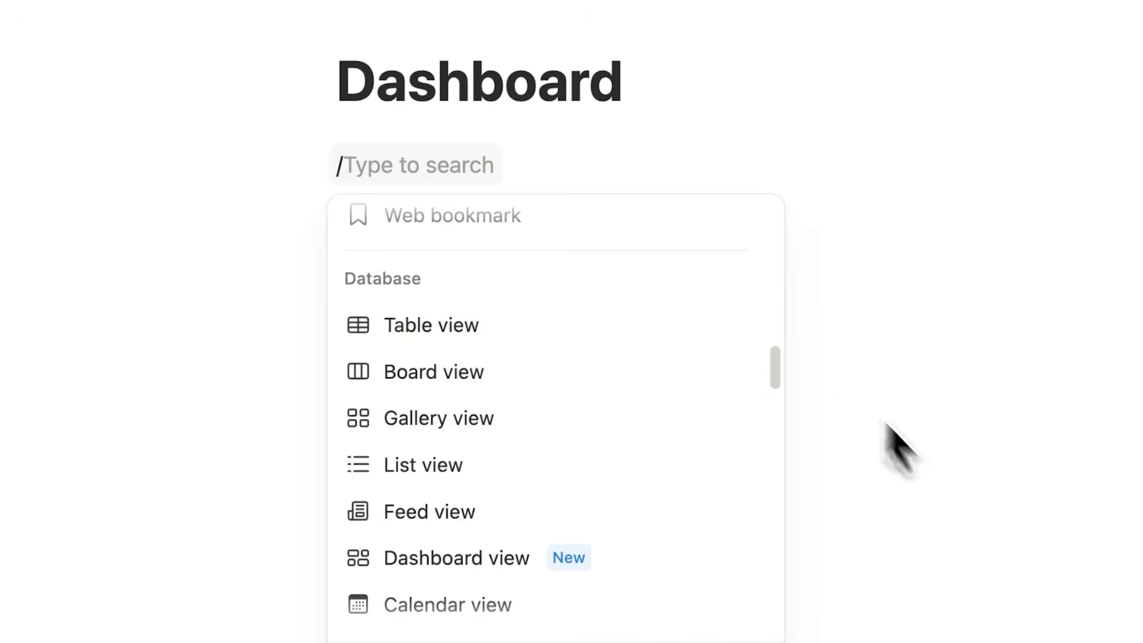
drag(778, 383, 837, 447)
text(database)
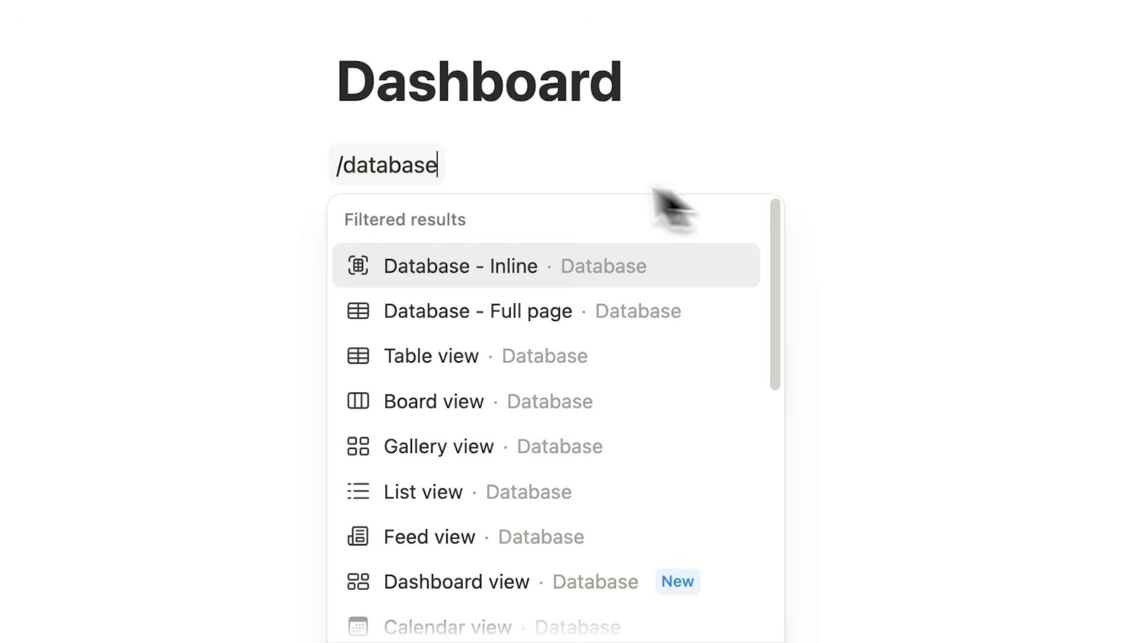
mouse_move(752, 261)
drag(781, 262, 792, 243)
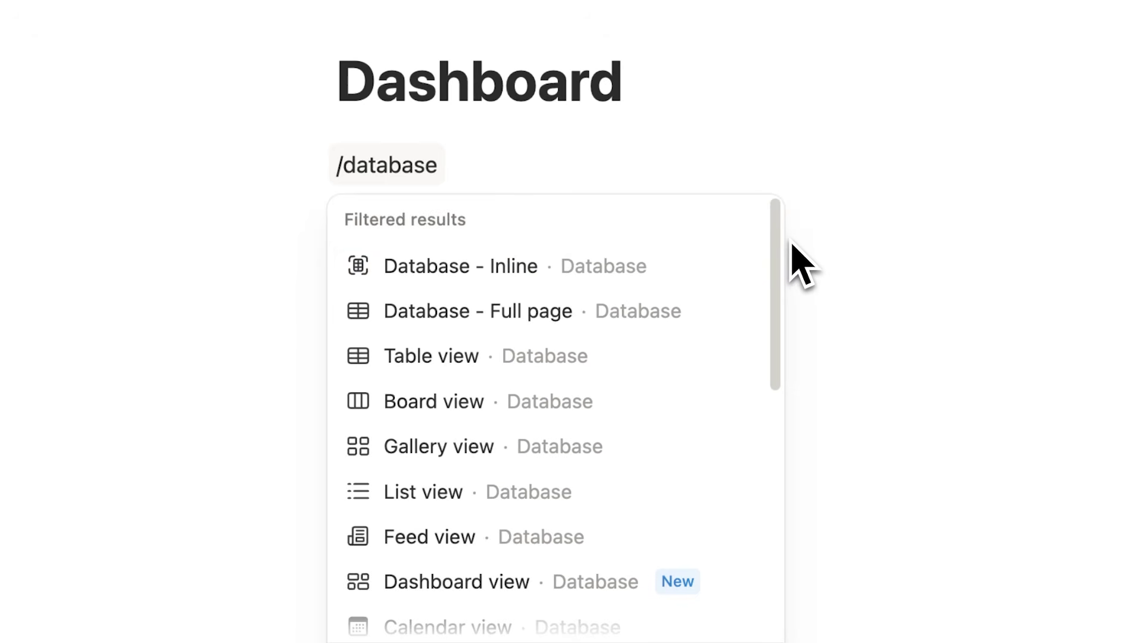
scroll(659, 409, down, 3)
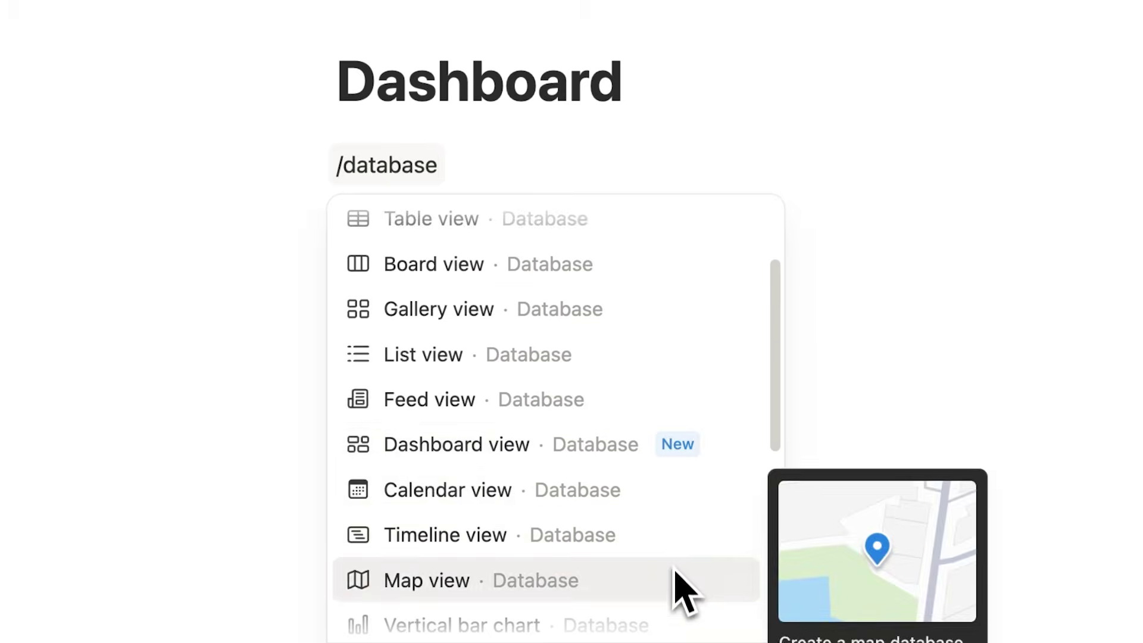
scroll(679, 560, up, 3)
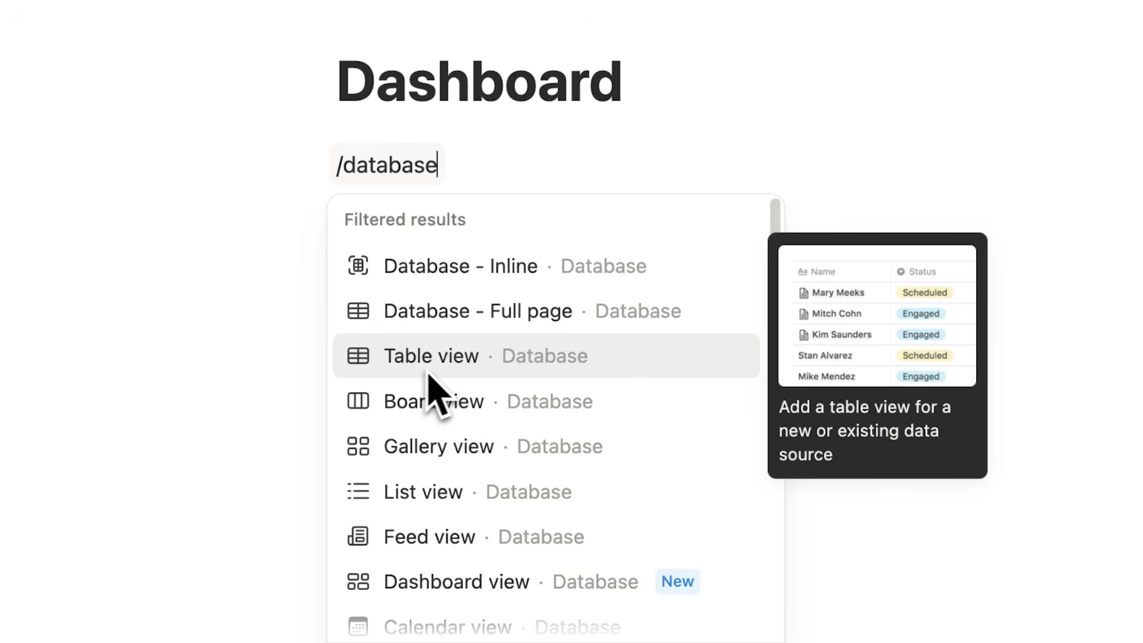
click(568, 370)
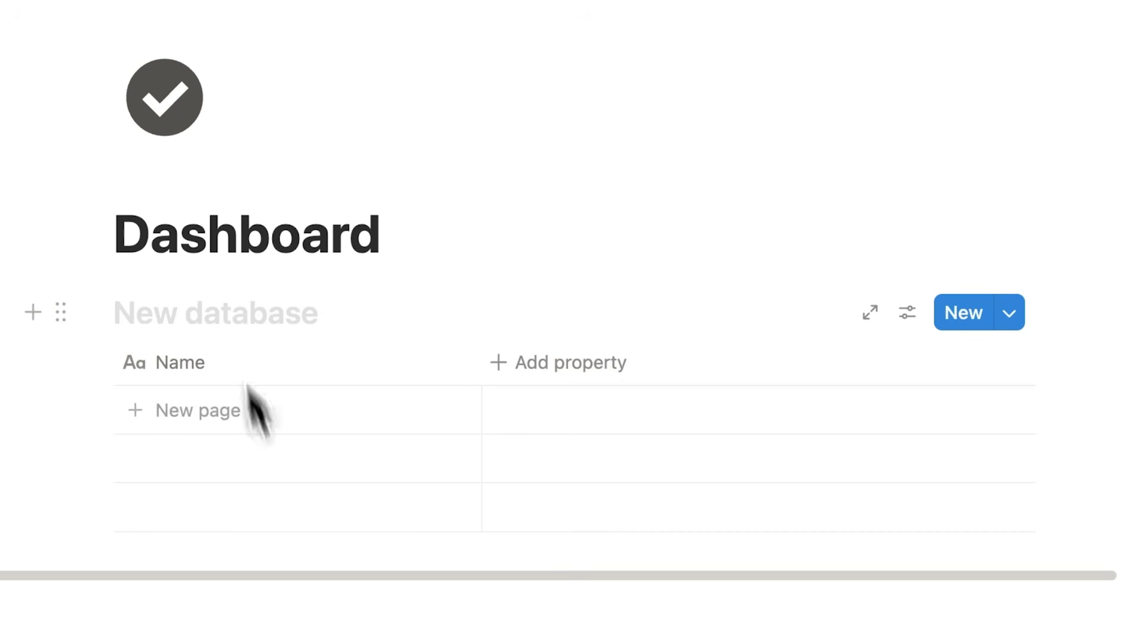
Title the new database Task List.
click(258, 329)
text(Task List)
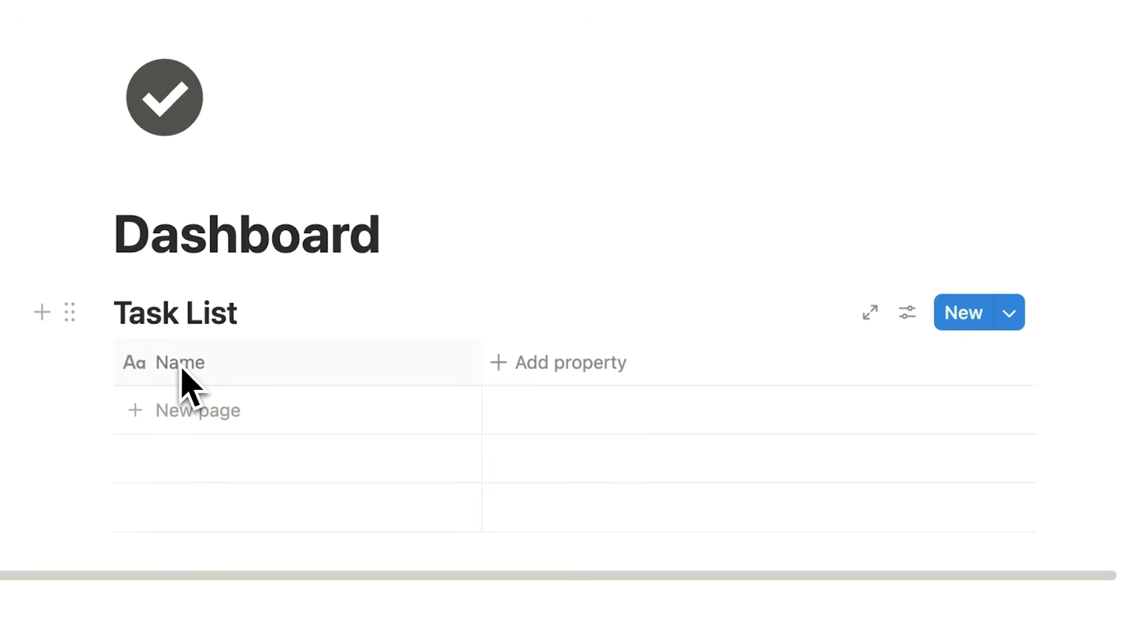
drag(237, 313, 110, 313)
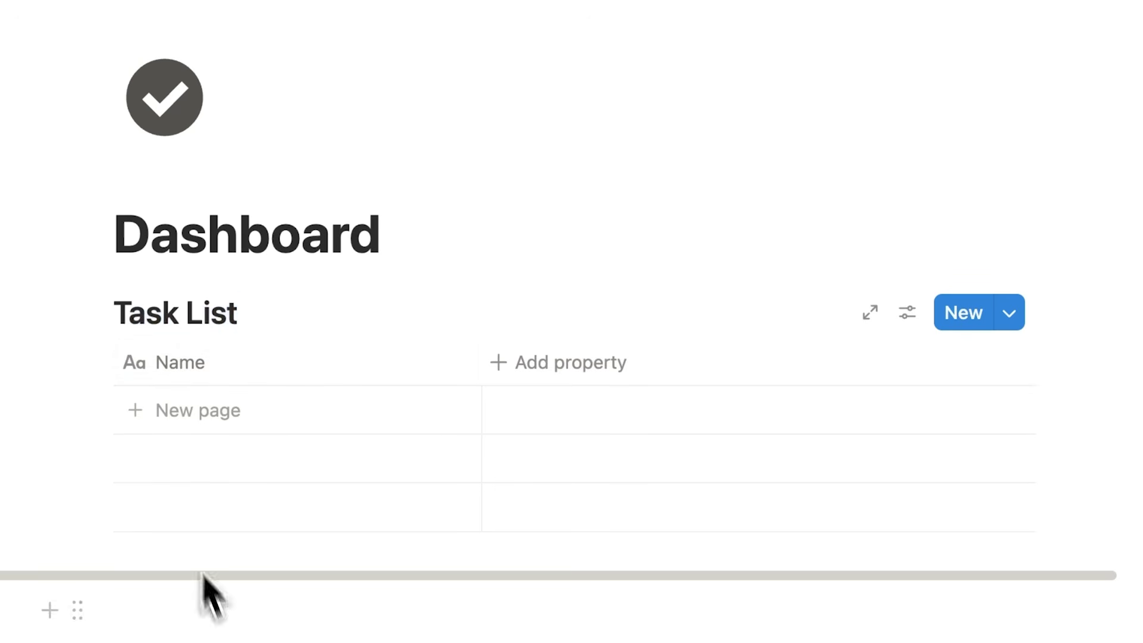
Add two pages named Task 1 and Task 2 to the Task List table.
click(234, 417)
key(Escape)
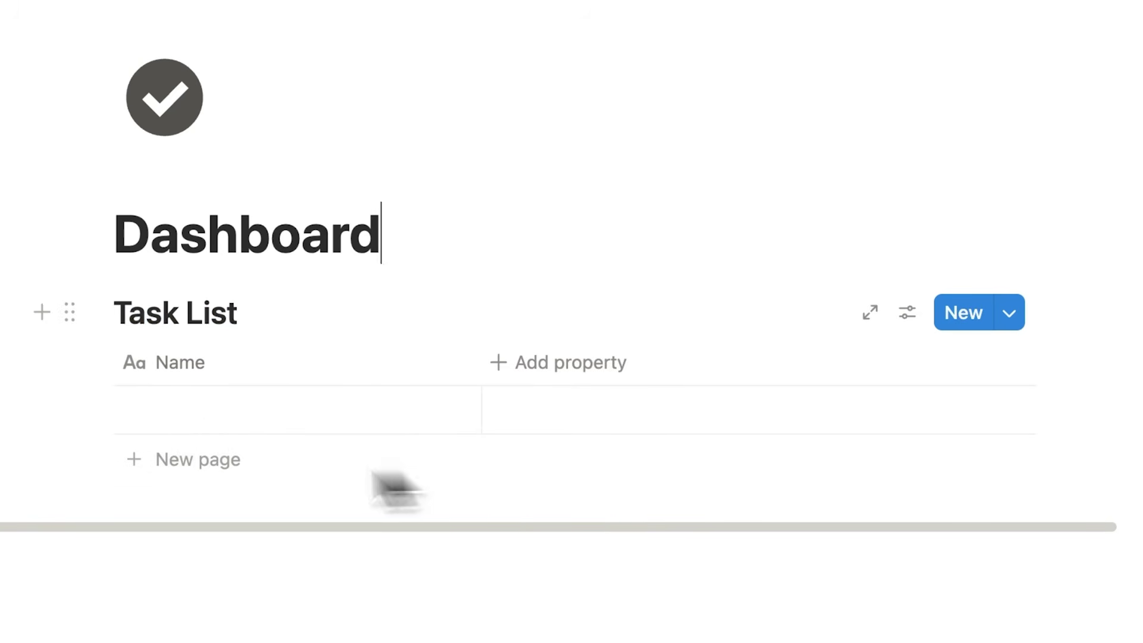
click(214, 474)
key(Escape)
click(179, 417)
text(Task 1)
key(Return)
text(Task 2)
key(Escape)
key(Escape)
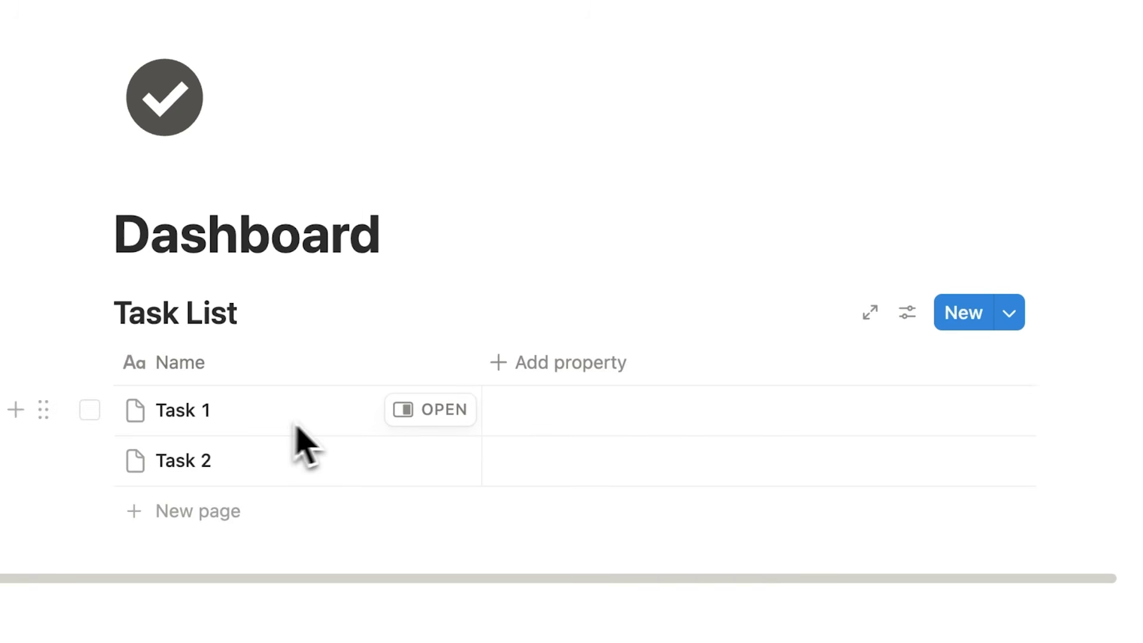
Open the Task 1 page, add the bullet points "notes" and "instructions" to its body, and return to the Dashboard.
click(430, 411)
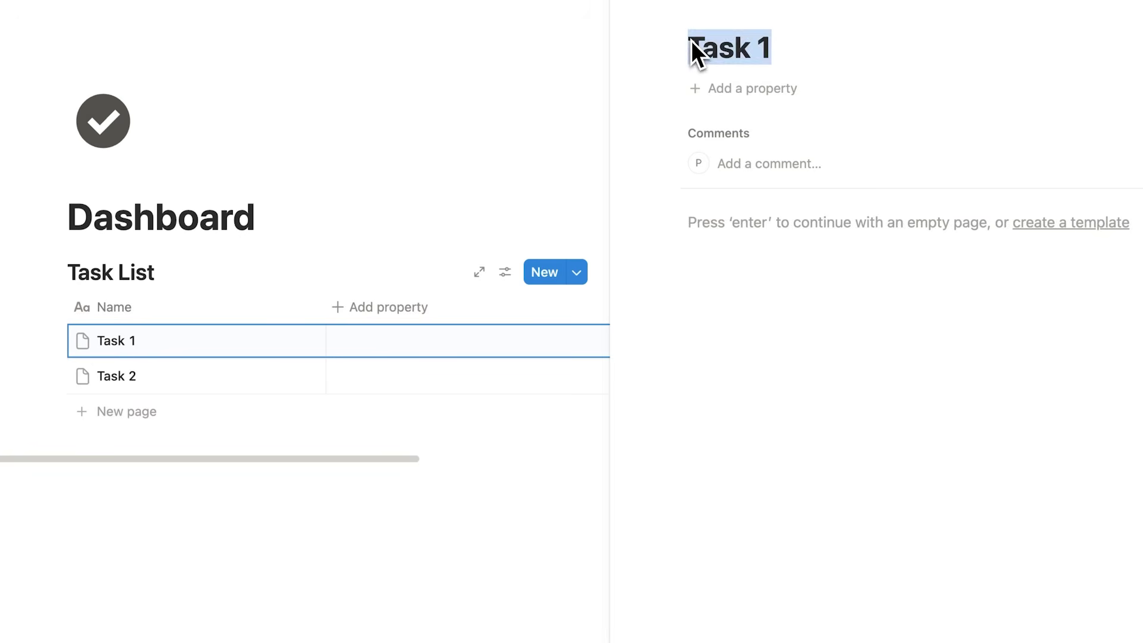
click(781, 51)
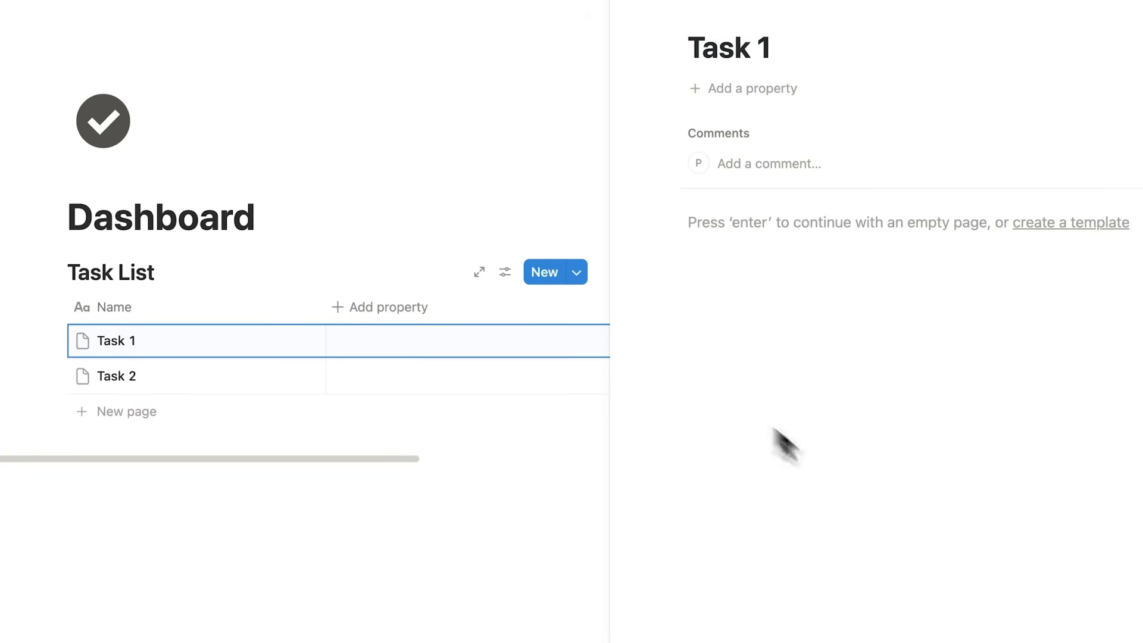
key(Return)
text(- notes)
key(Return)
text(inst)
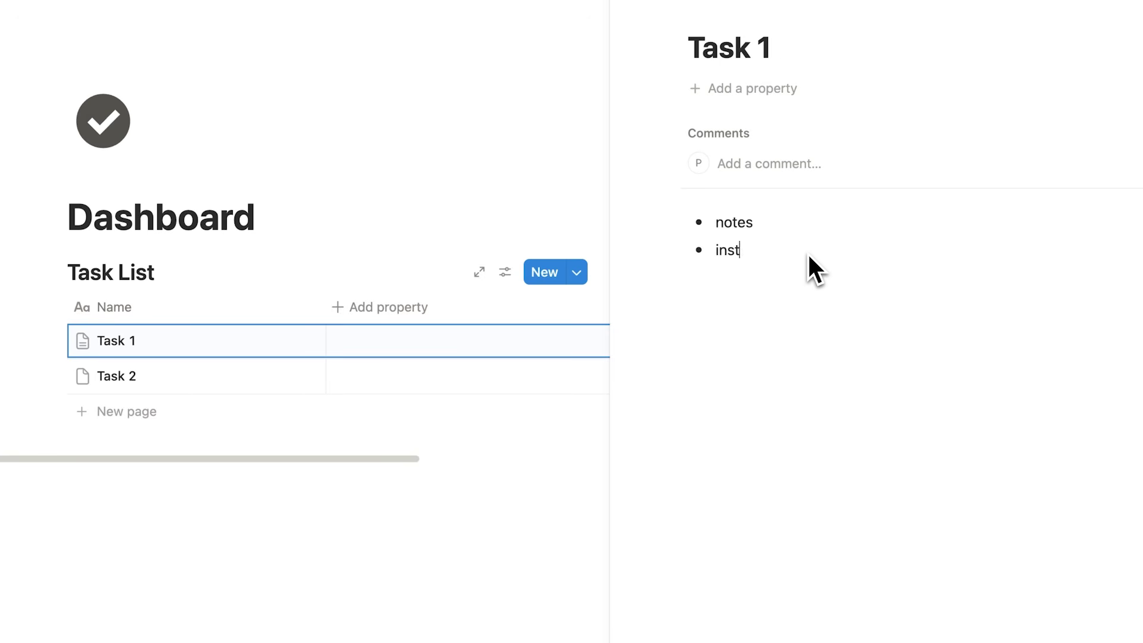
text(ructions)
drag(689, 47, 846, 52)
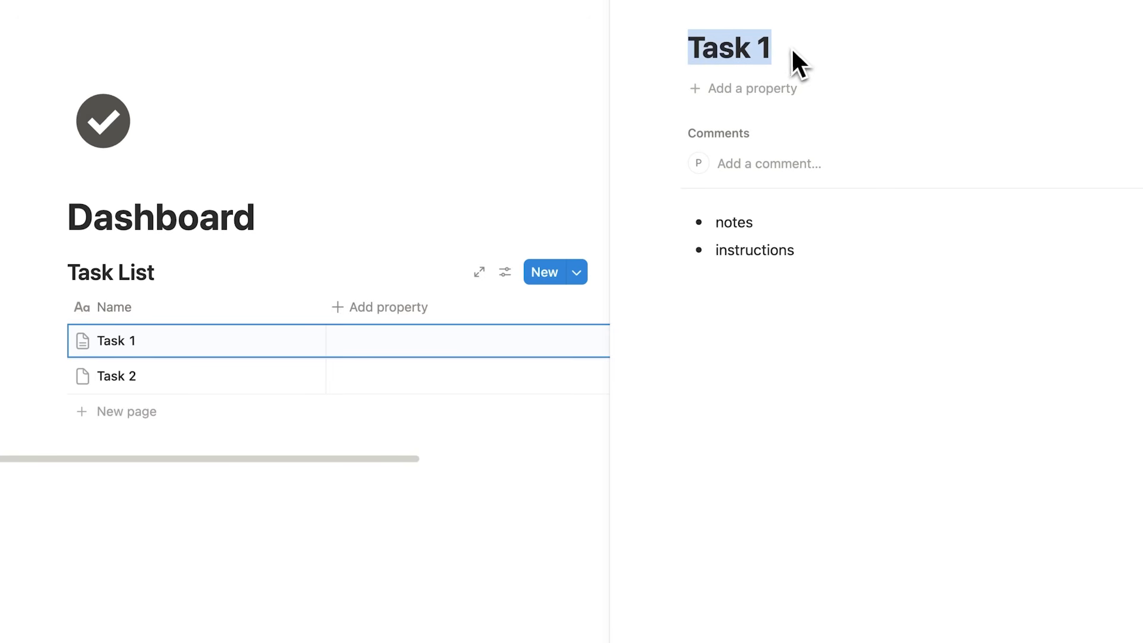
click(635, 9)
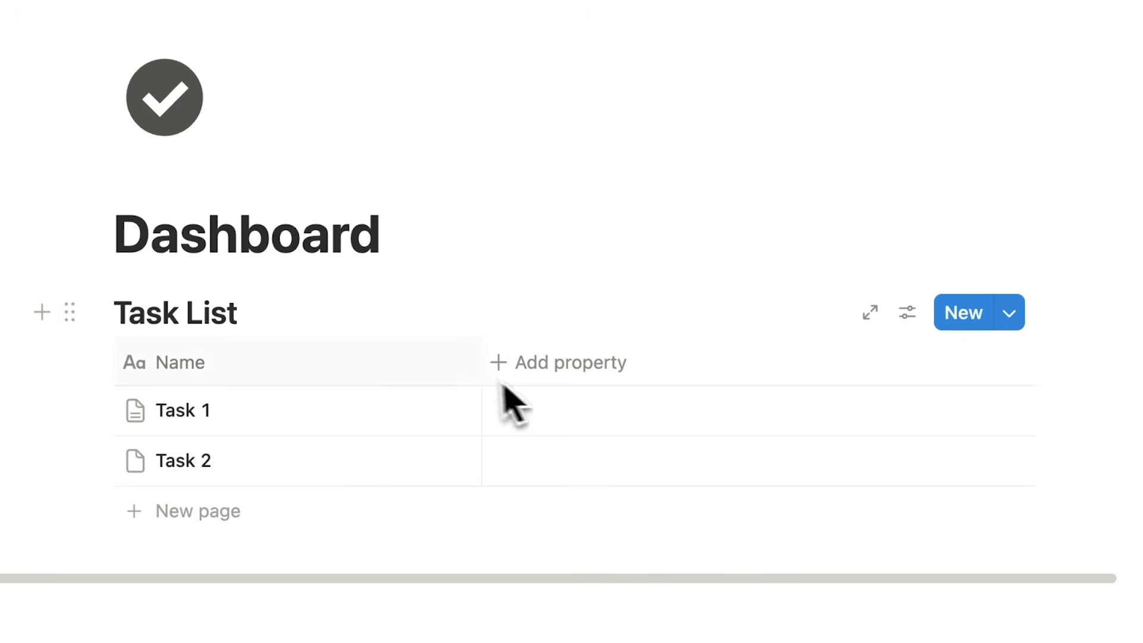
Narrow the Name column and add a Checkbox property to the Task List table.
drag(482, 374, 352, 378)
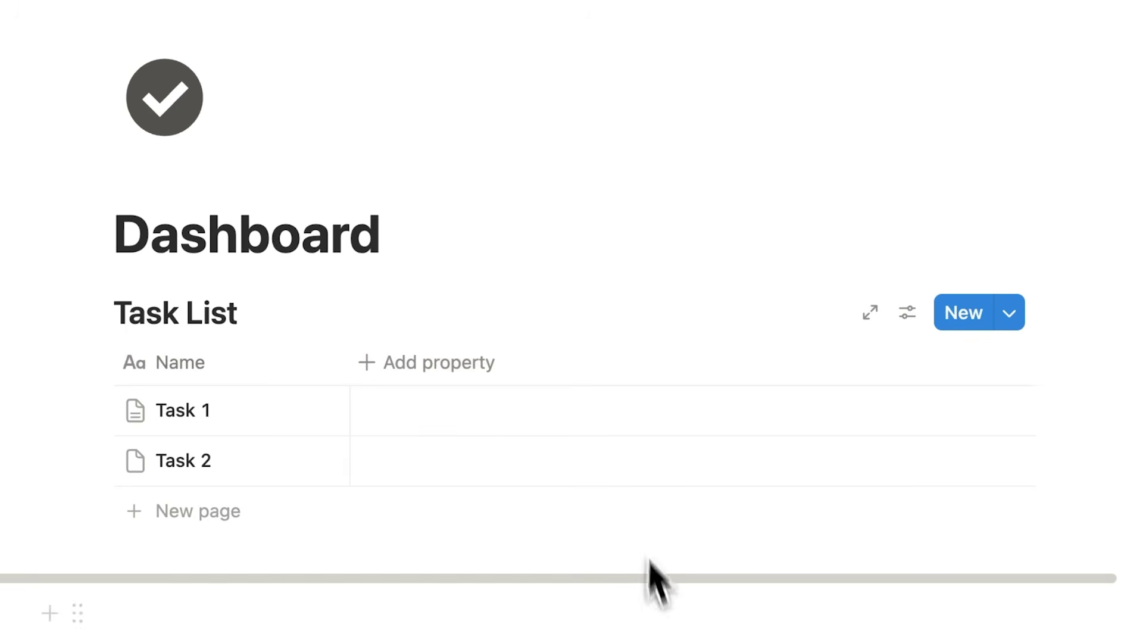
click(434, 372)
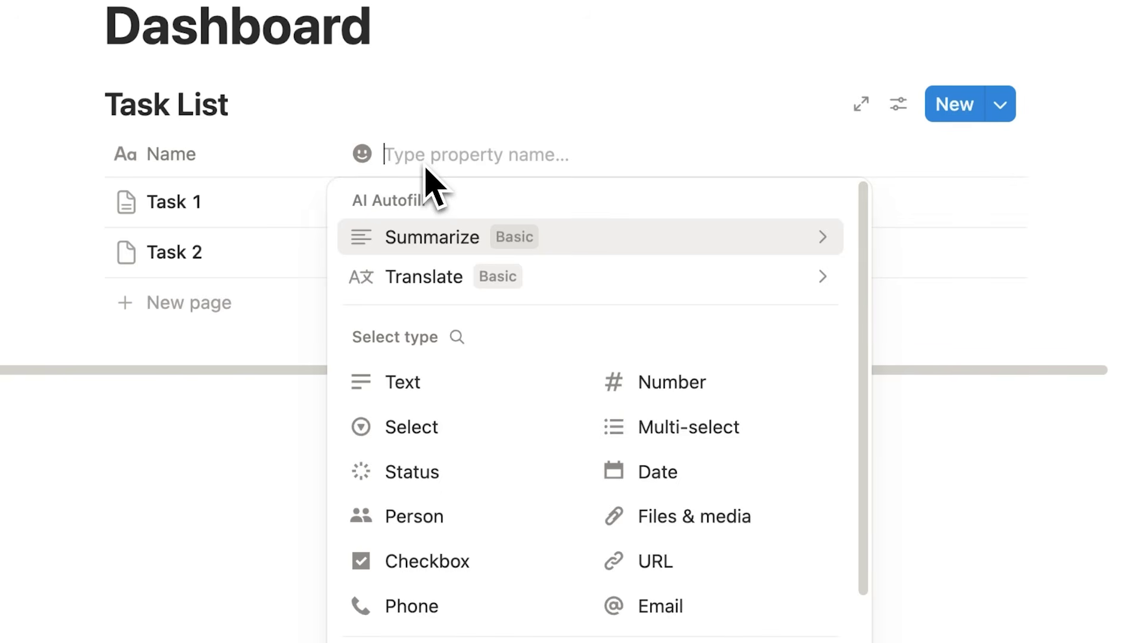
scroll(871, 298, down, 3)
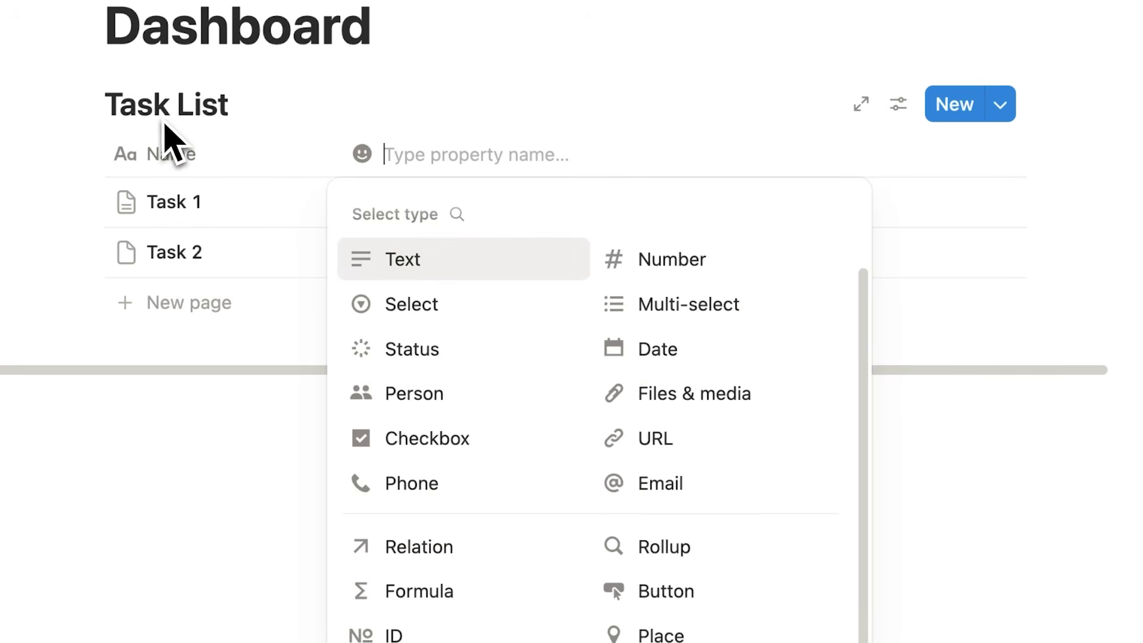
click(518, 459)
Clear the checkbox property's name and place it as a narrow column before Name.
click(443, 156)
click(438, 213)
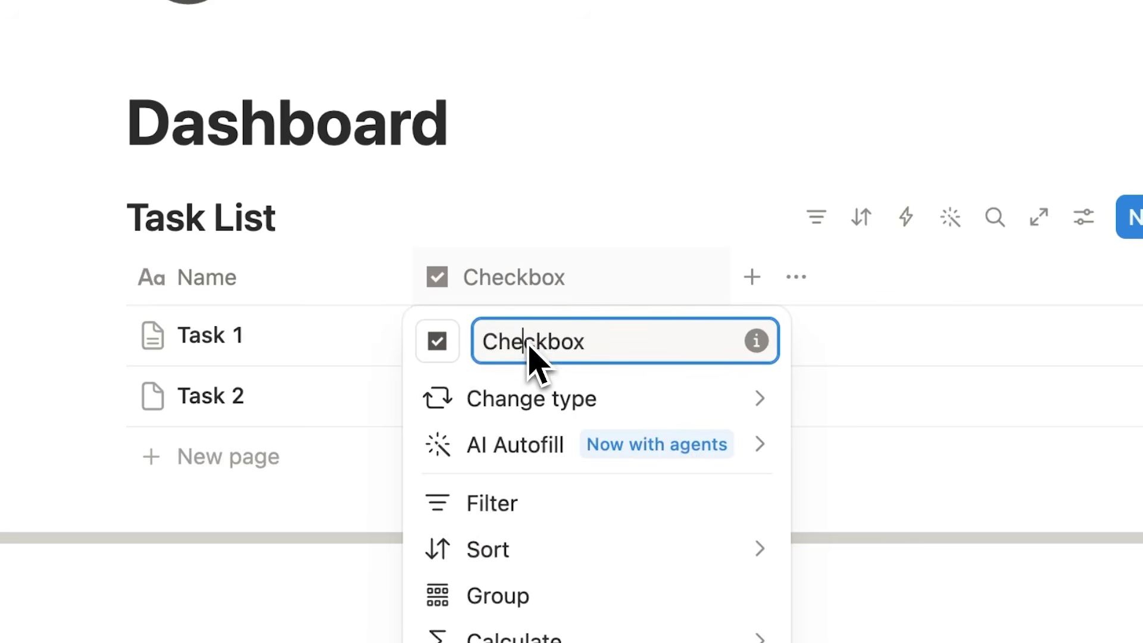
key(super+a)
key(BackSpace)
click(310, 631)
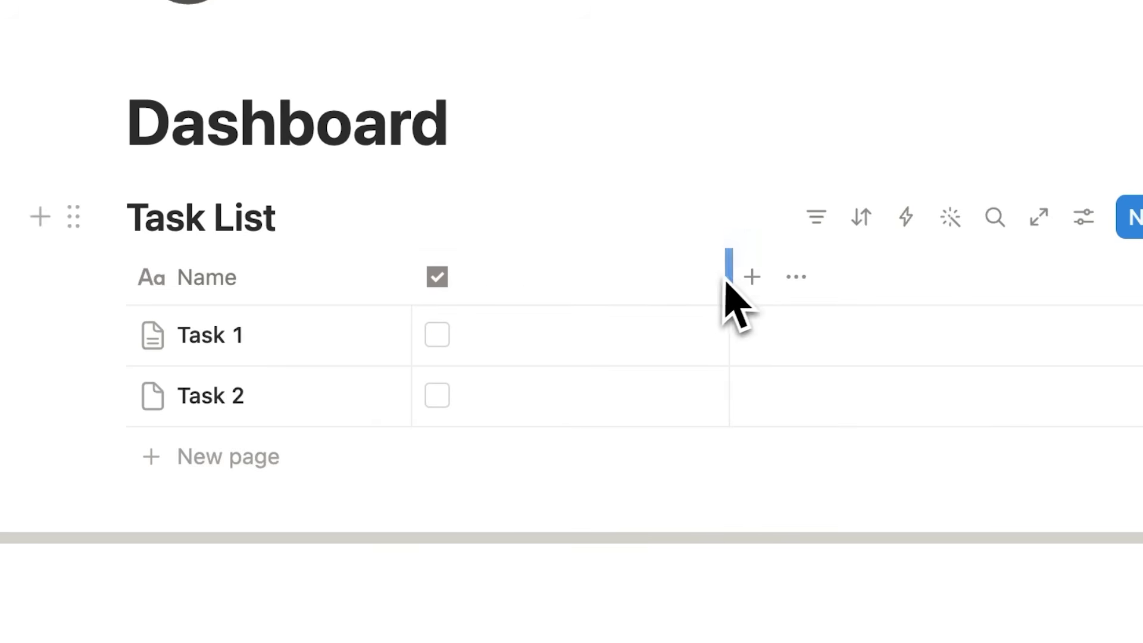
drag(729, 291, 173, 281)
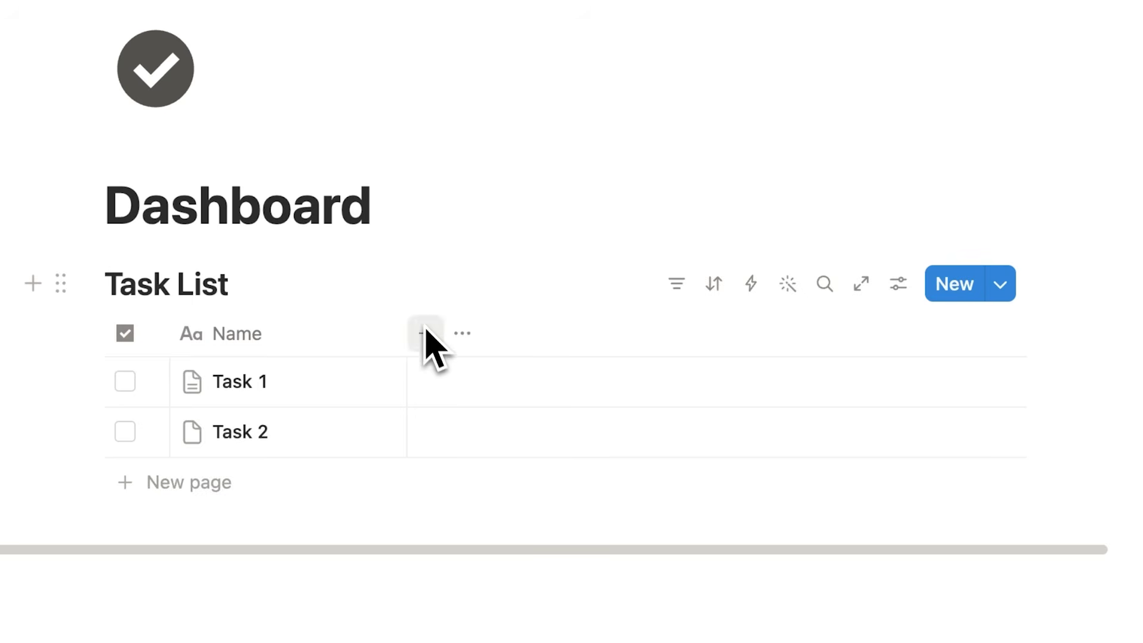
Add a Select property named Category to the Task List table.
click(426, 333)
drag(930, 454, 934, 543)
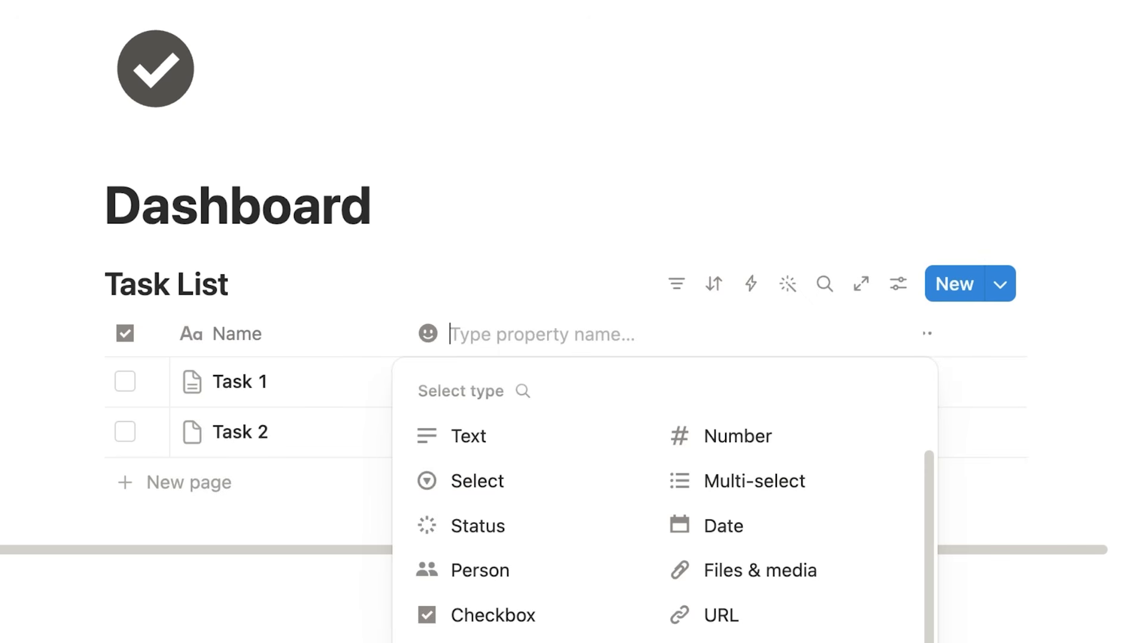
click(537, 490)
click(500, 348)
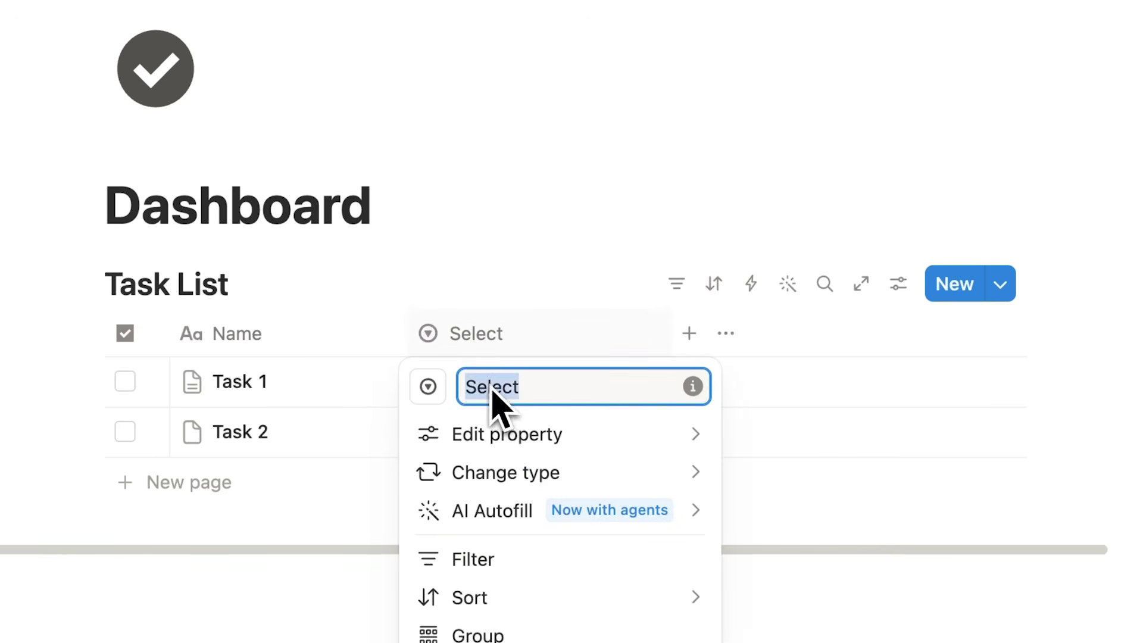
text(Category)
key(Return)
Create the Category options Work Life for Task 1 and Personal Life for Task 2.
click(534, 385)
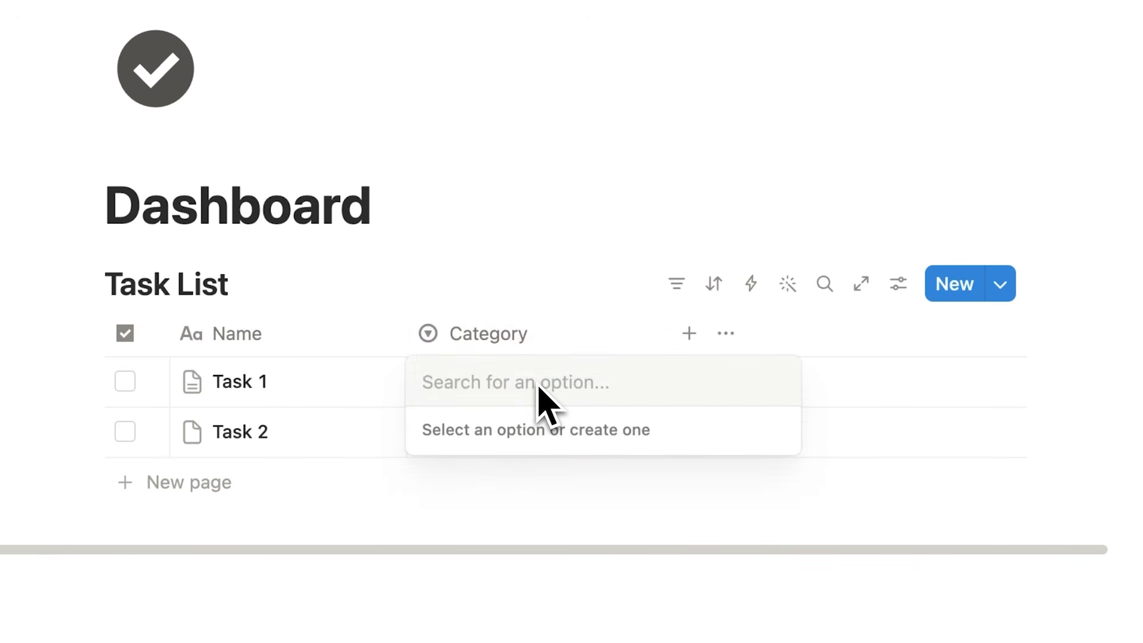
text(Work Life)
key(Return)
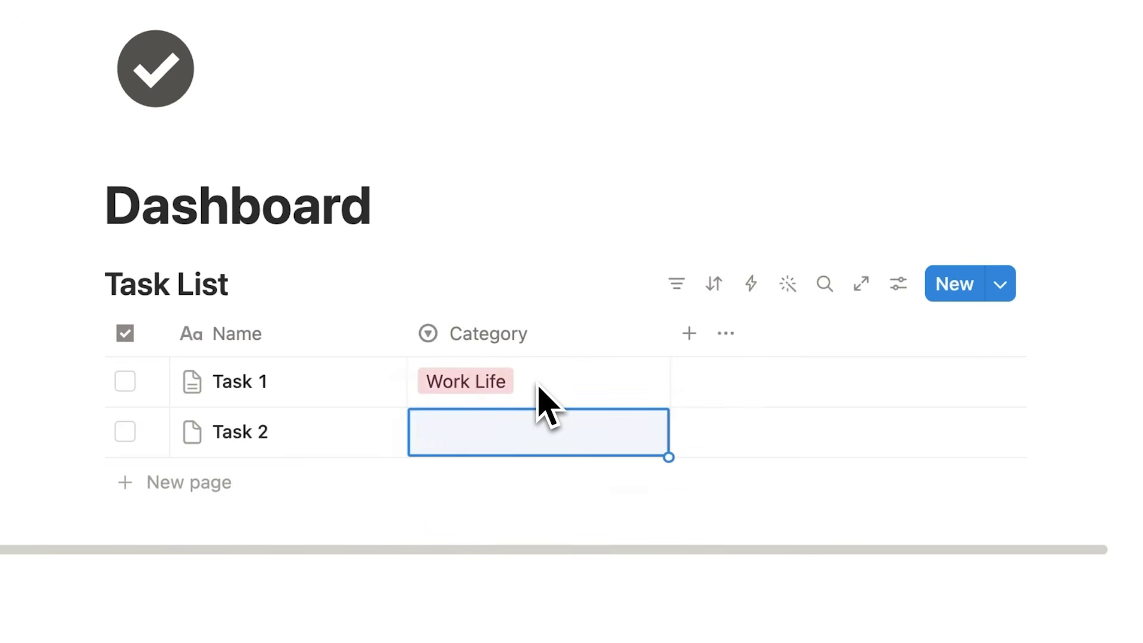
text(Personal Lif)
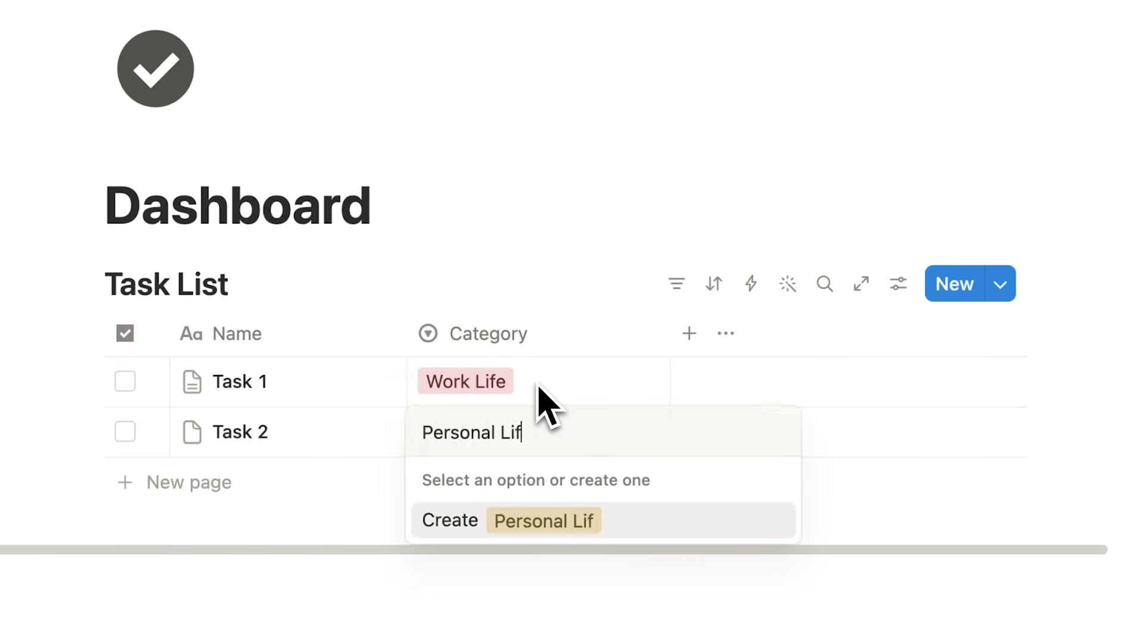
text(e)
key(Return)
key(Return)
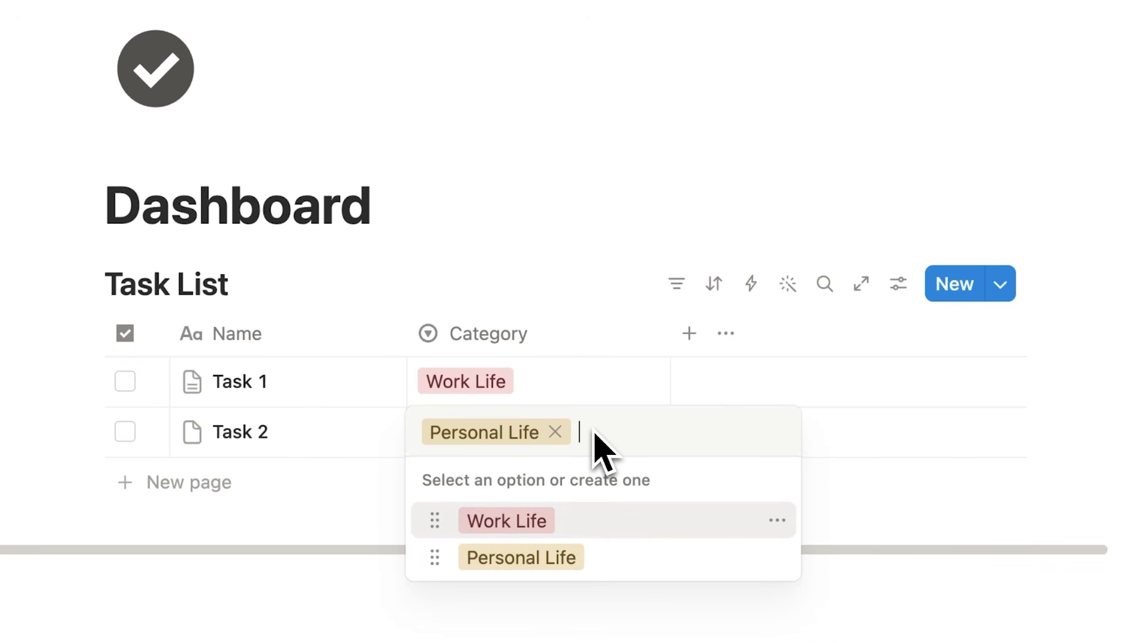
text(Fitness)
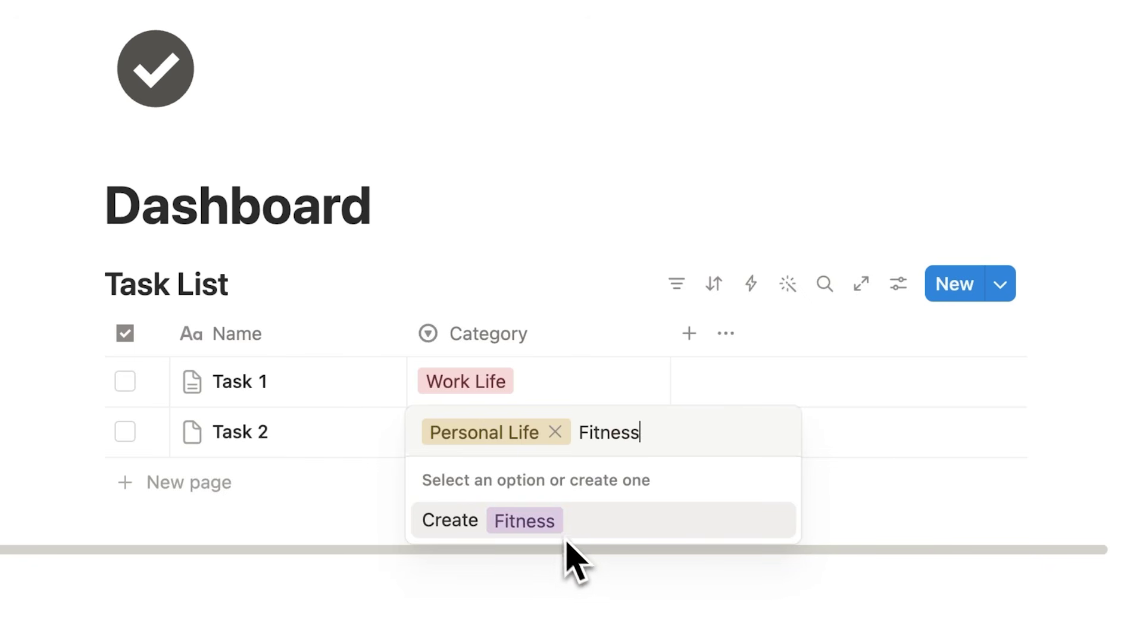
key(BackSpace)
key(BackSpace)
key(BackSpace)
key(BackSpace)
key(BackSpace)
key(BackSpace)
key(BackSpace)
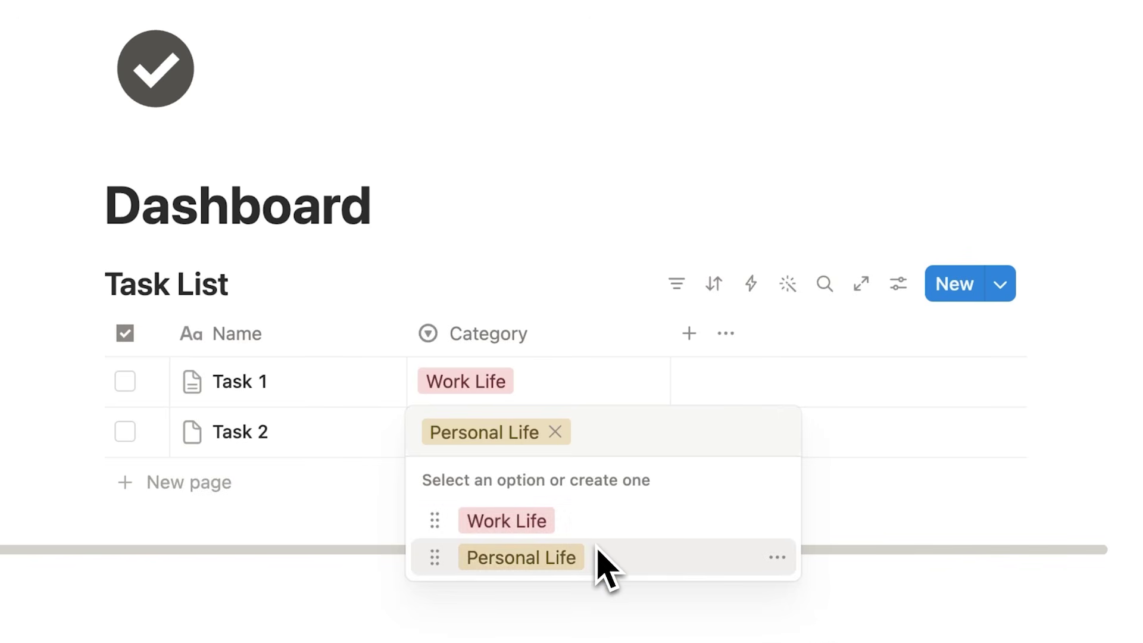
key(Escape)
drag(187, 313, 226, 312)
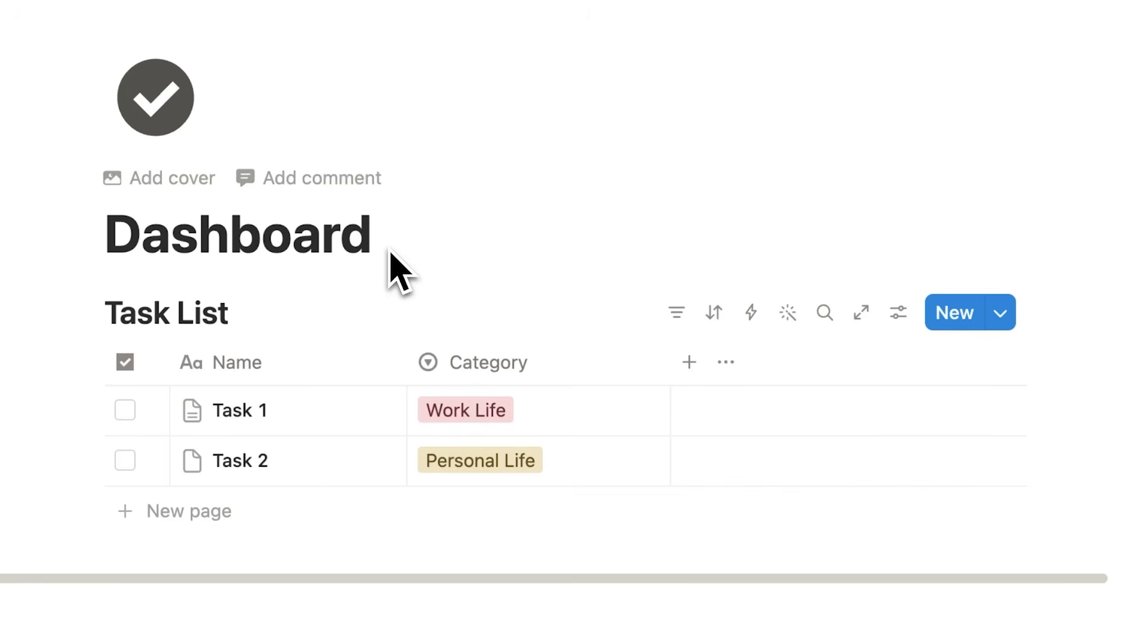
click(387, 249)
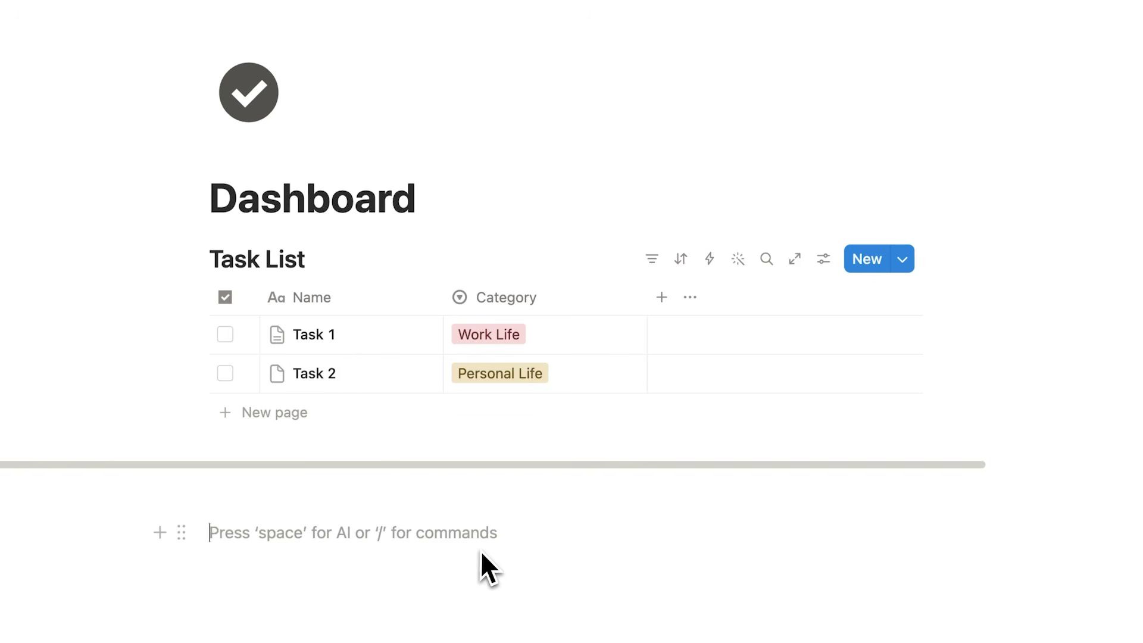
Insert a new gallery-view database below the Task List and title it Life Buckets.
text(/gallery)
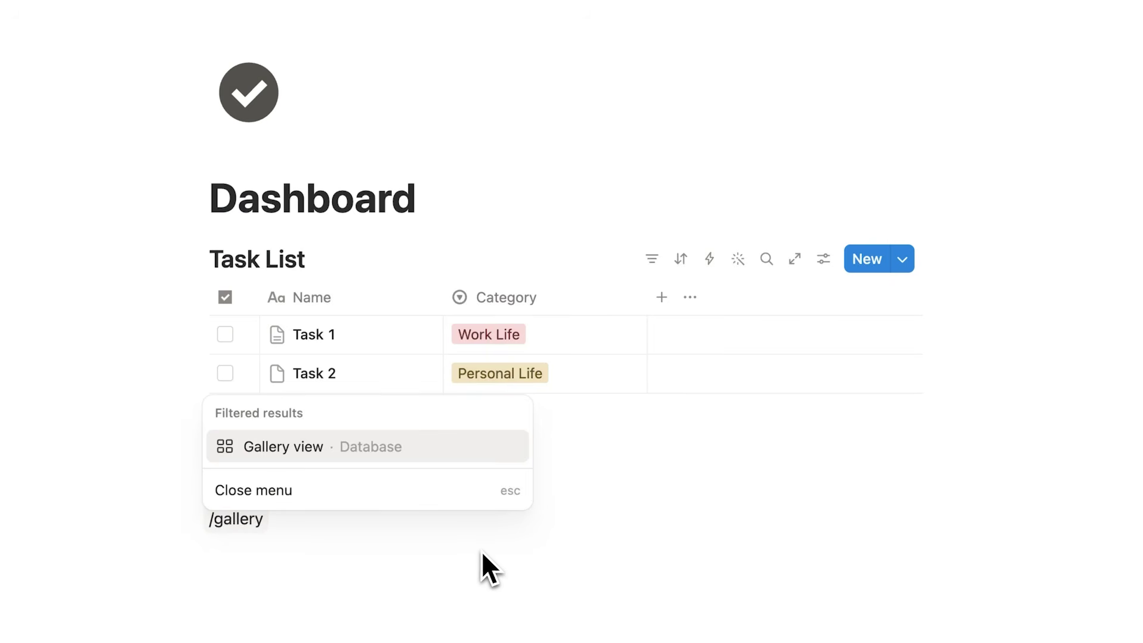
click(310, 453)
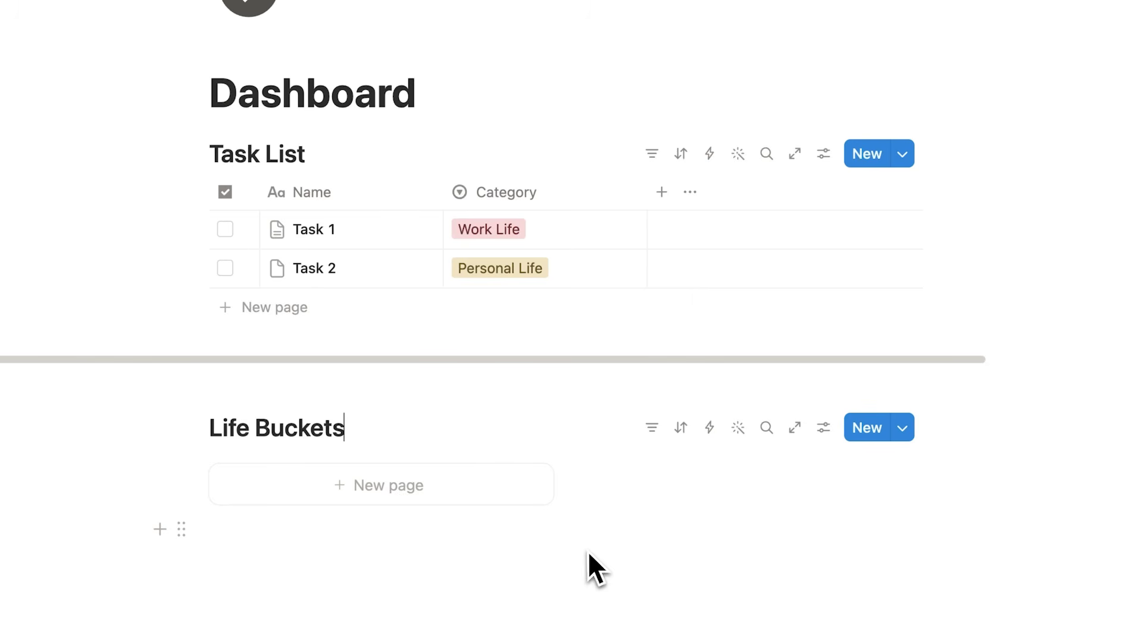
Create two pages in the Life Buckets gallery named Work Life and Personal Life.
click(451, 499)
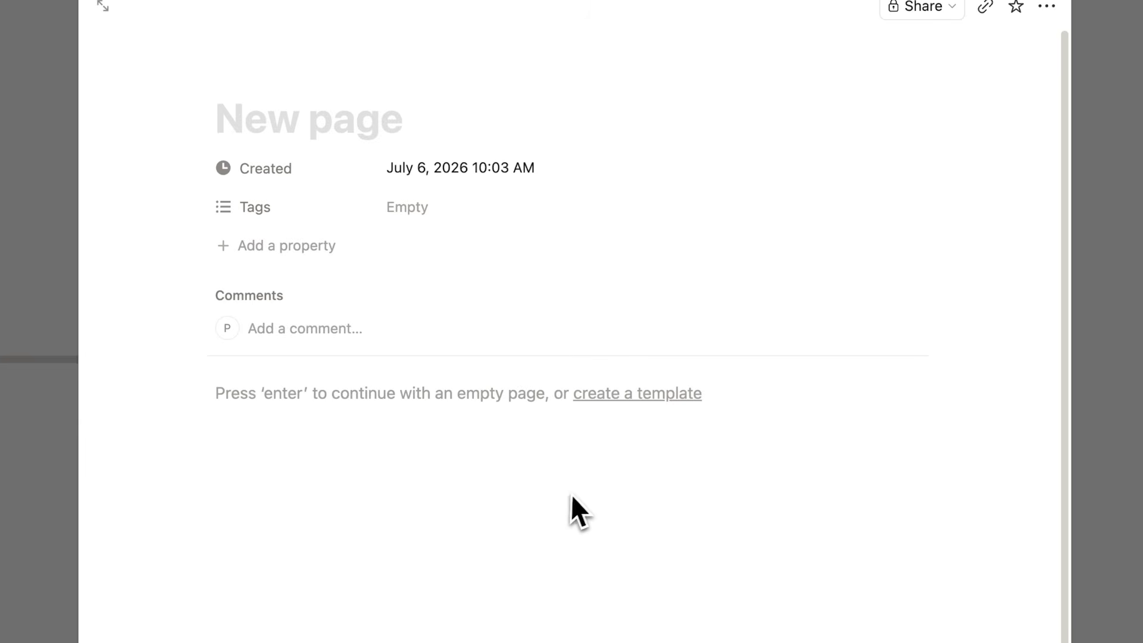
text(Work Life)
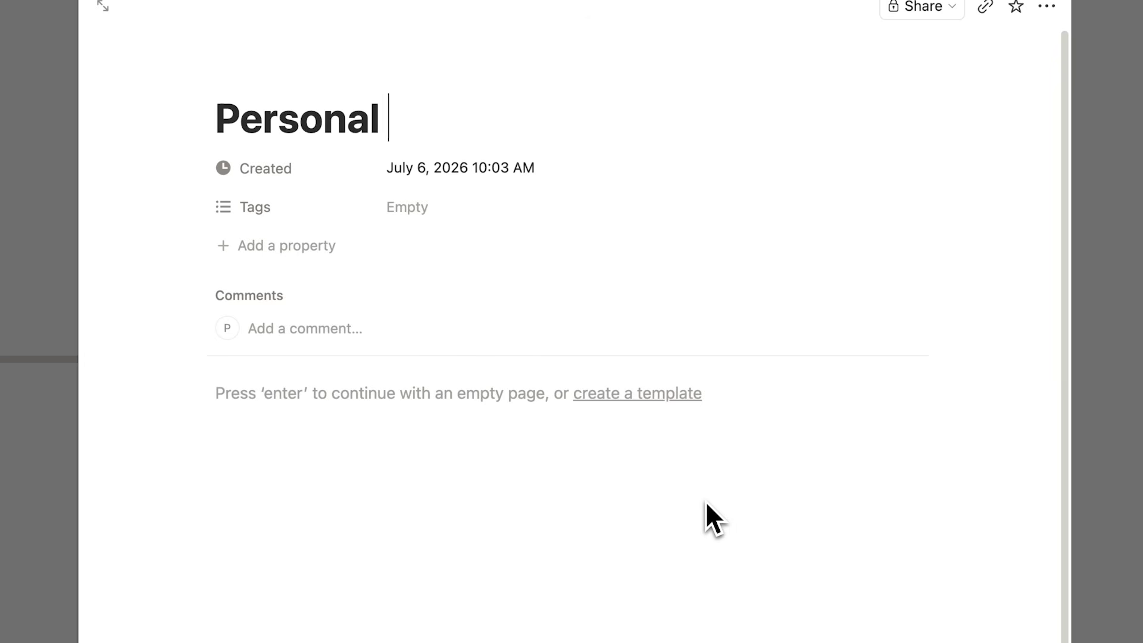
text(Life)
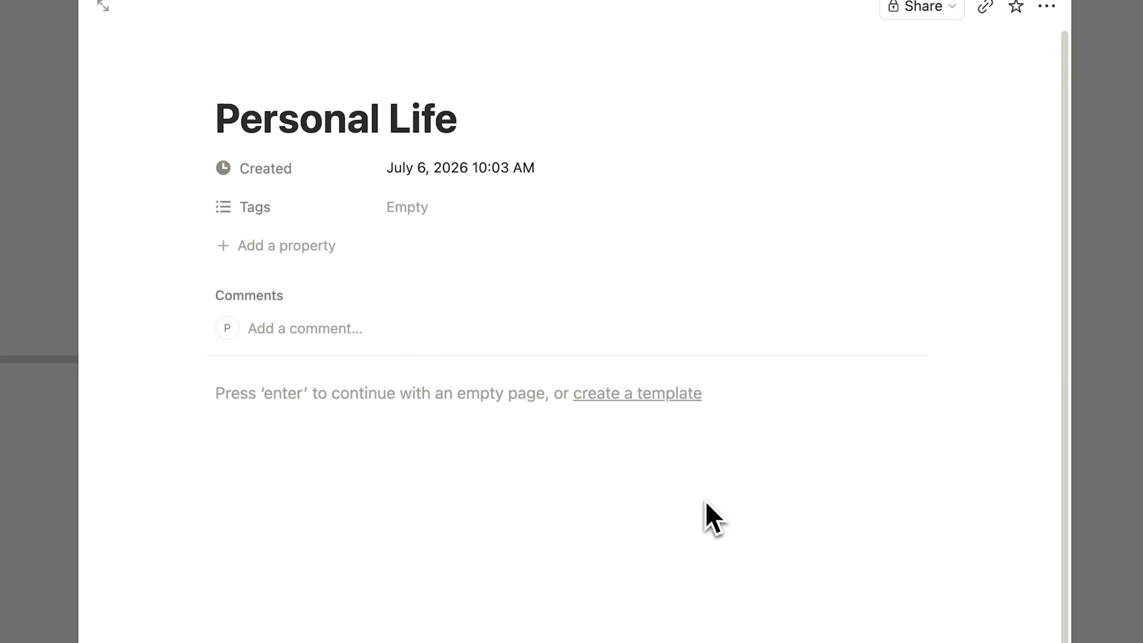
Delete the Created and Tags properties from the Life Buckets database.
click(322, 174)
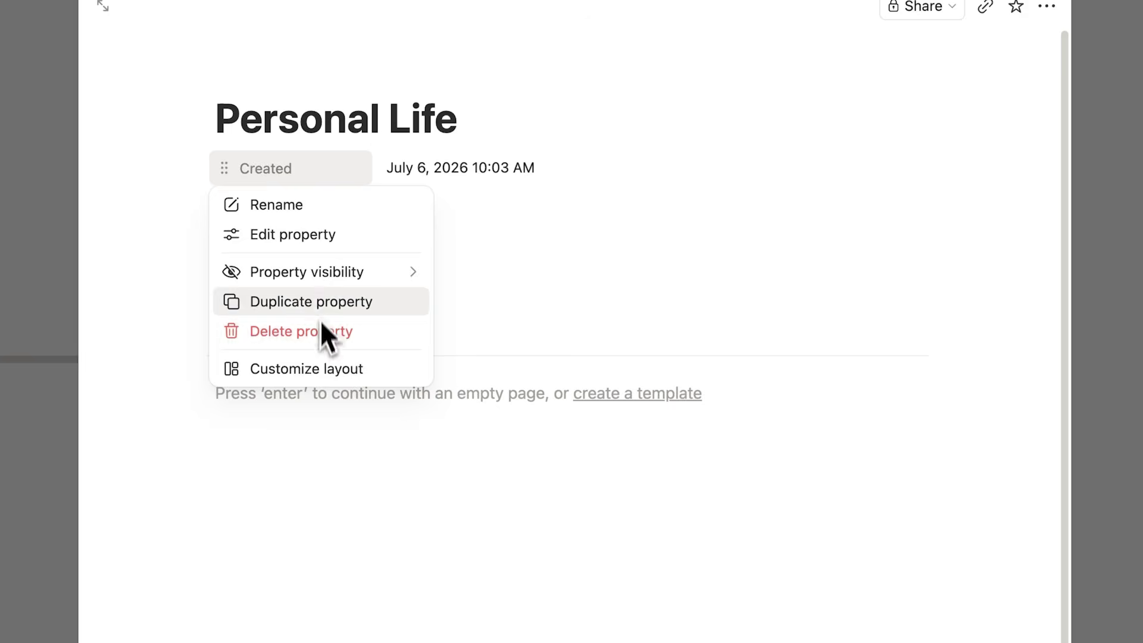
click(325, 332)
click(484, 360)
click(319, 170)
click(340, 329)
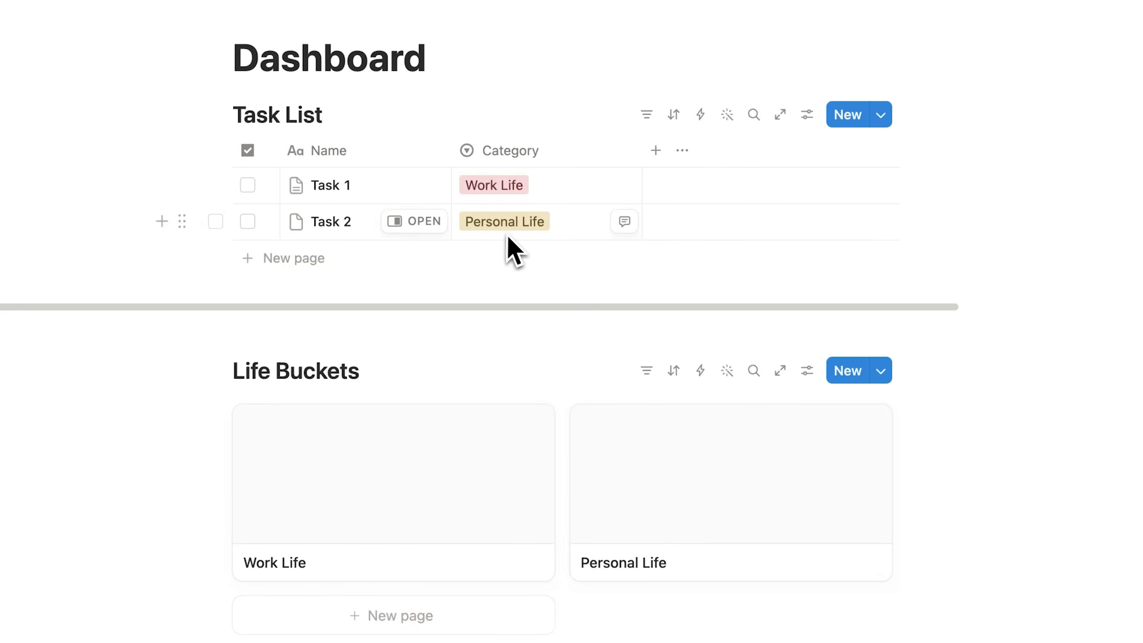
scroll(504, 232, down, 1)
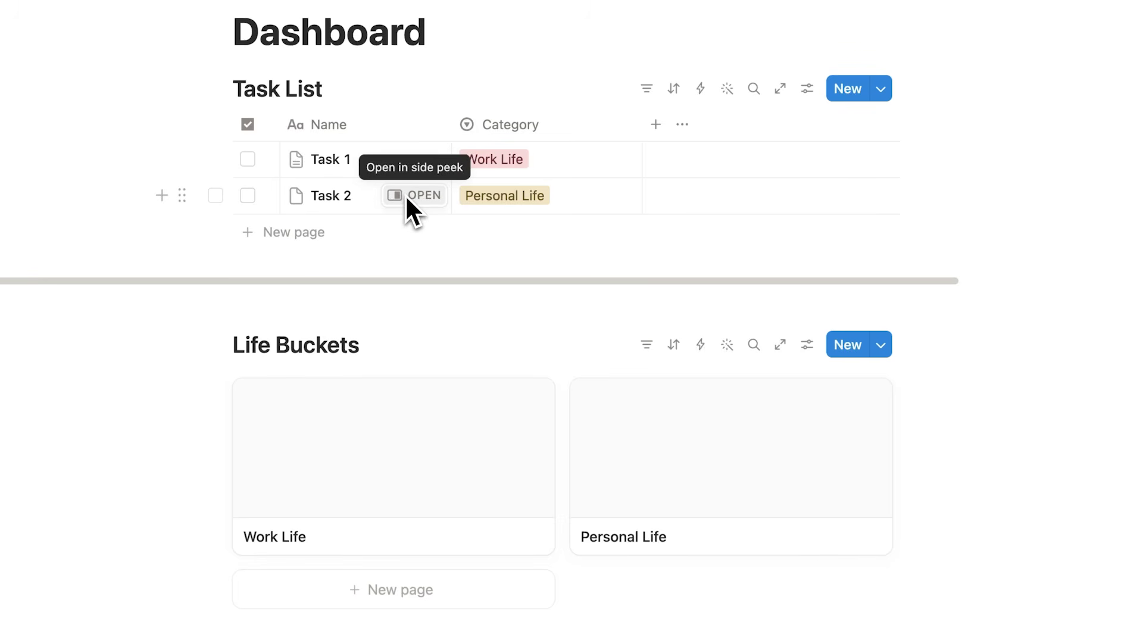
scroll(411, 220, down, 3)
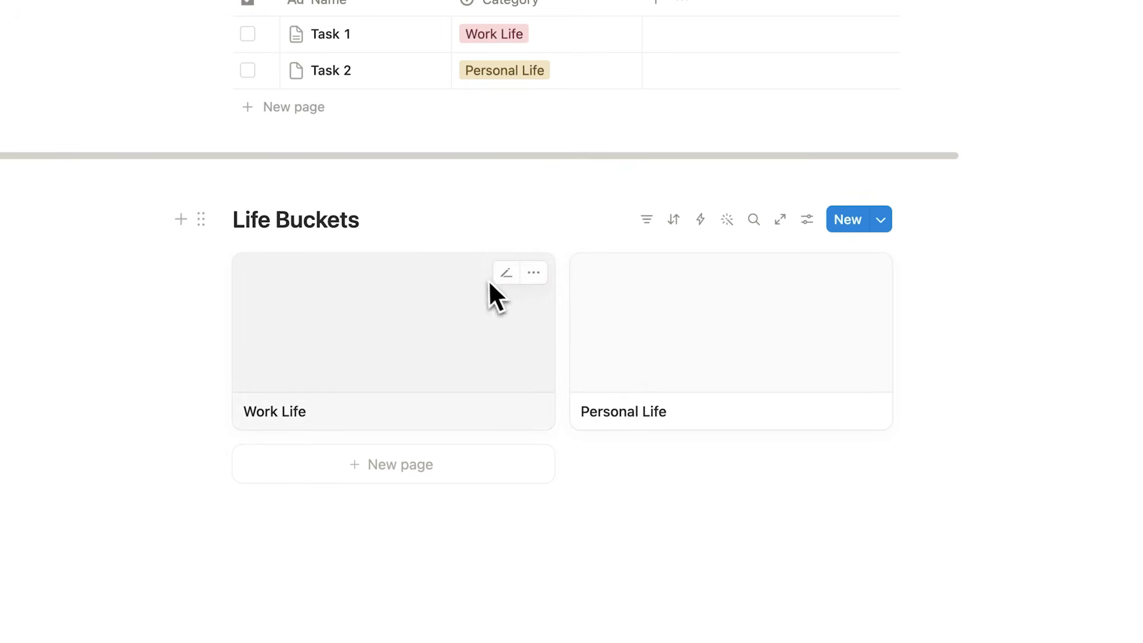
scroll(434, 309, down, 8)
click(393, 211)
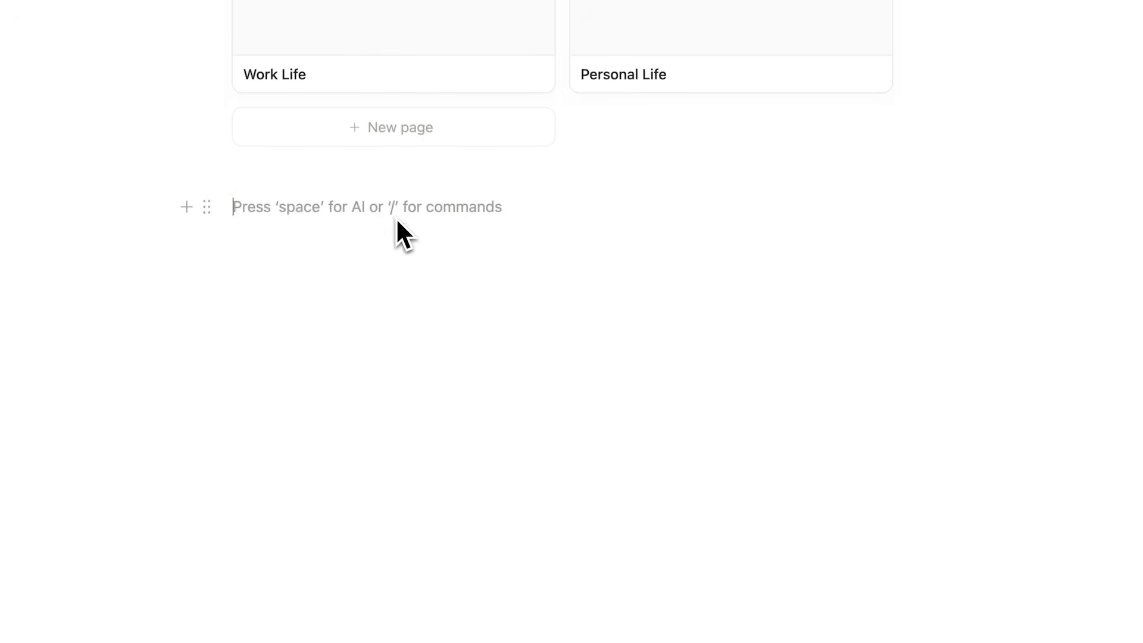
text(/)
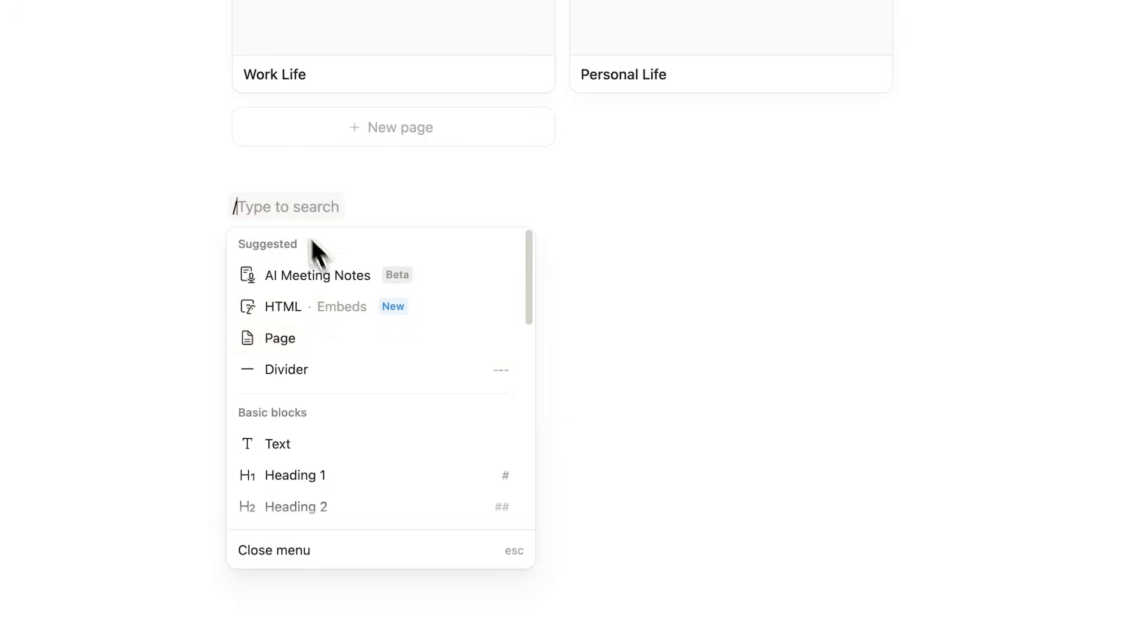
key(Escape)
key(BackSpace)
scroll(322, 250, up, 5)
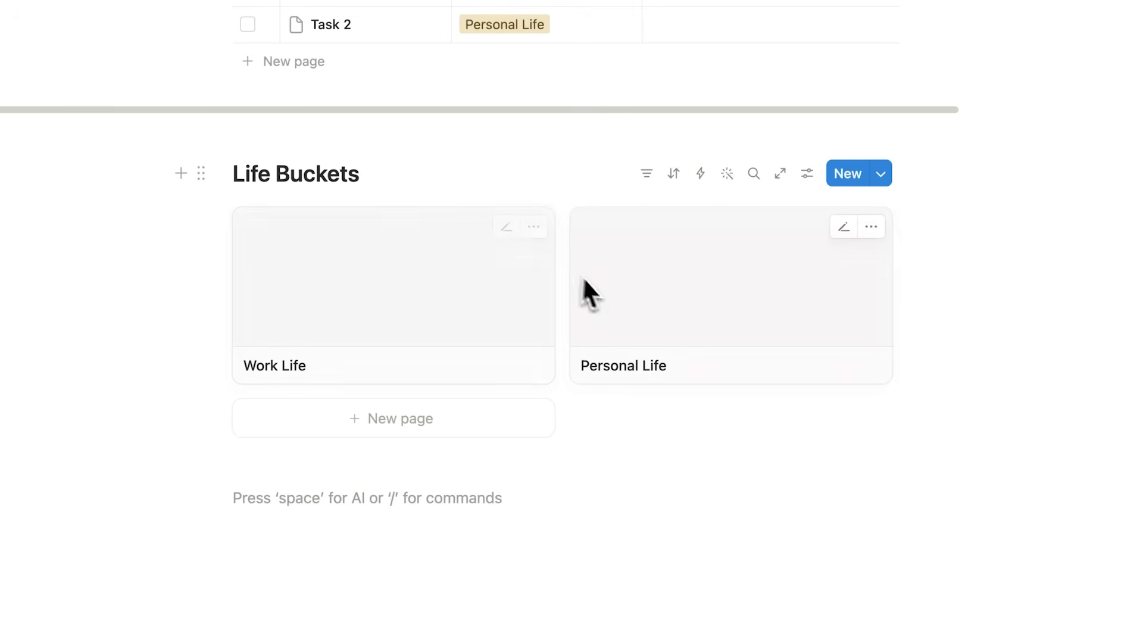
scroll(584, 294, up, 1)
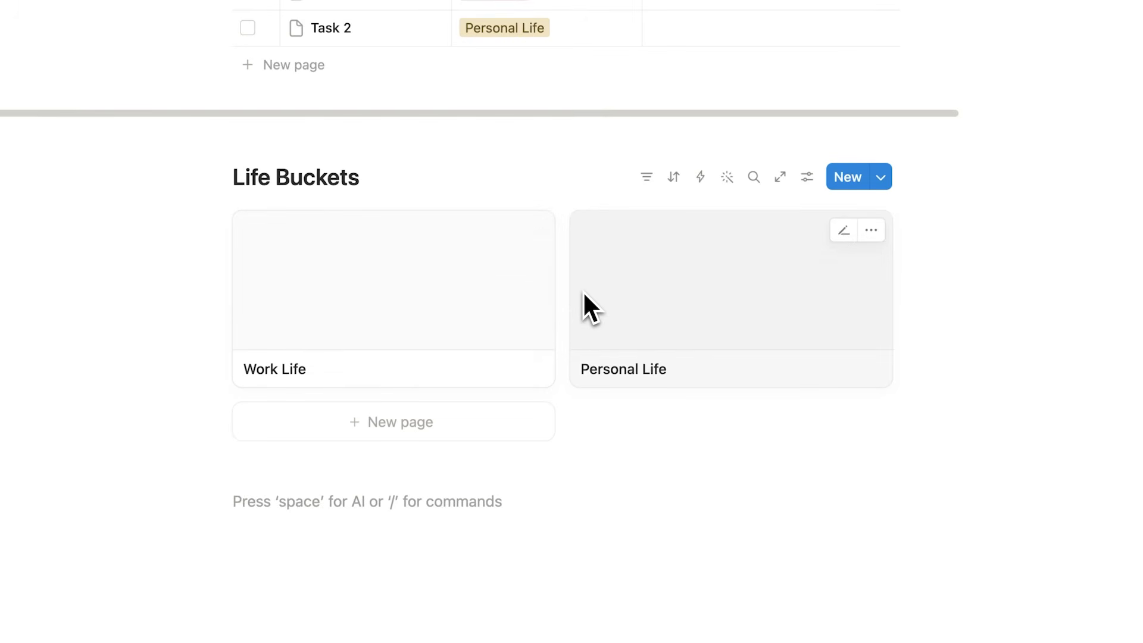
scroll(584, 293, up, 3)
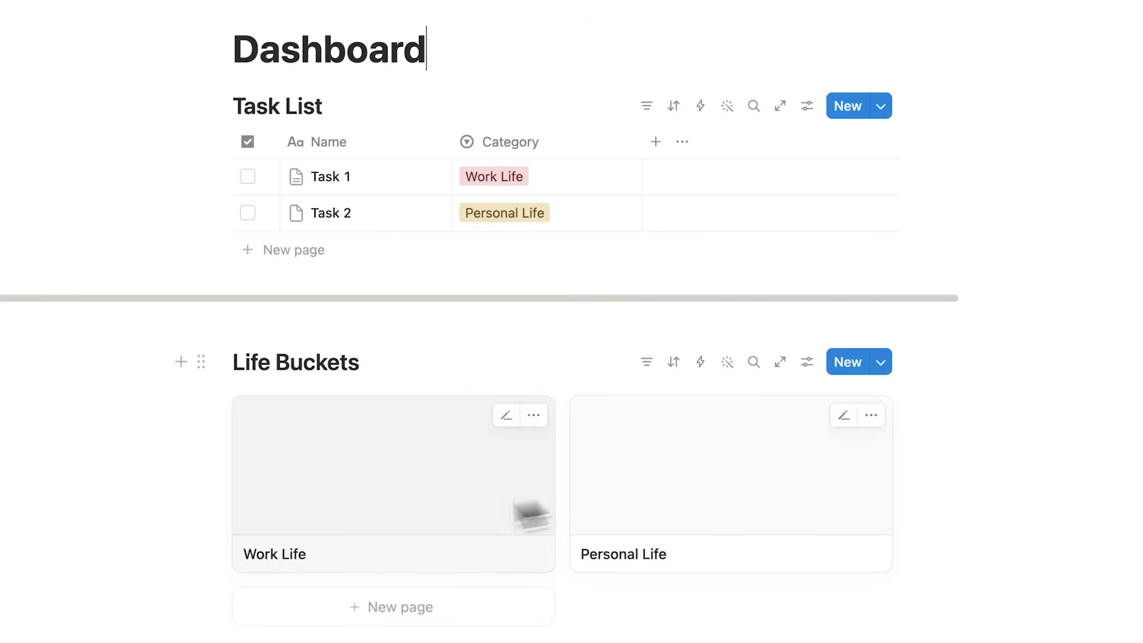
In the Work Life page, insert a table view linked to the existing Task List database.
click(359, 477)
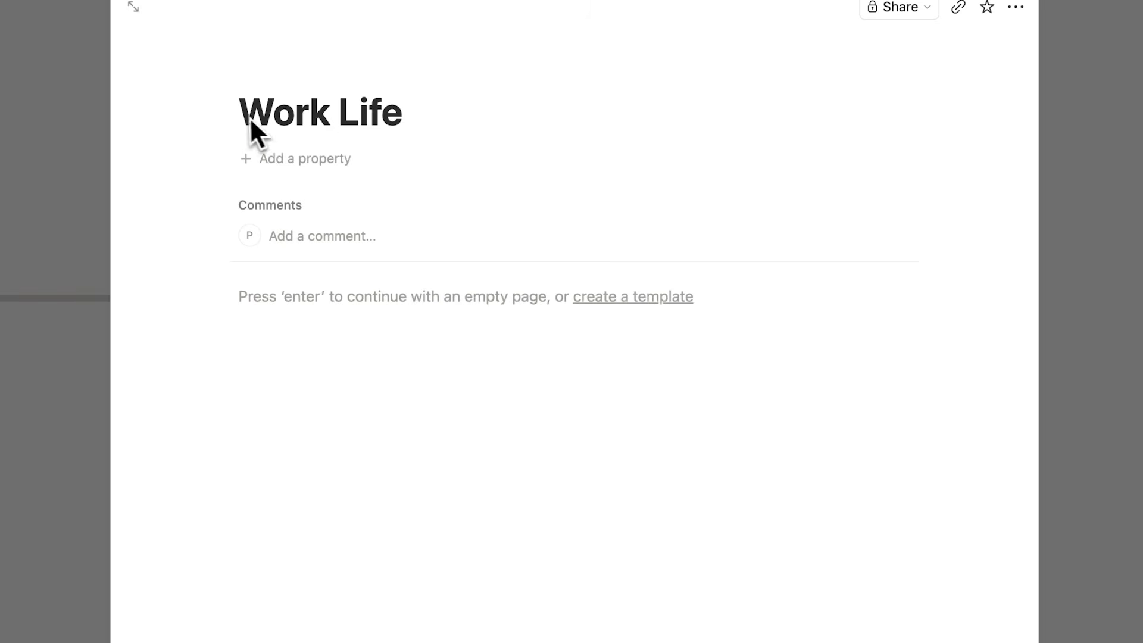
drag(250, 119, 456, 122)
click(448, 123)
click(354, 306)
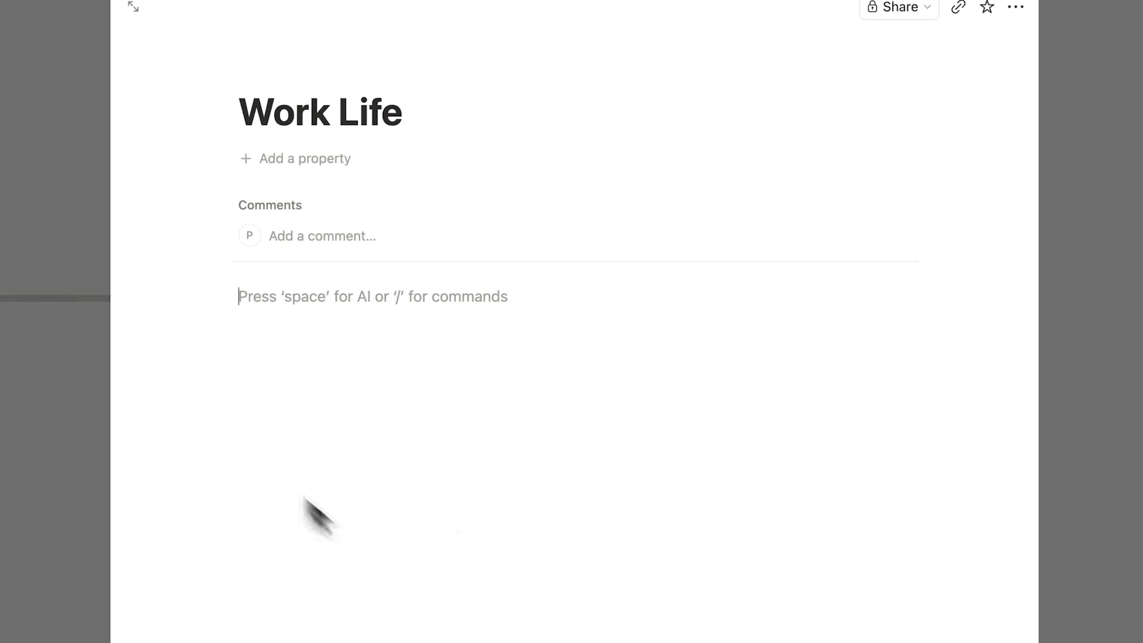
text(/database)
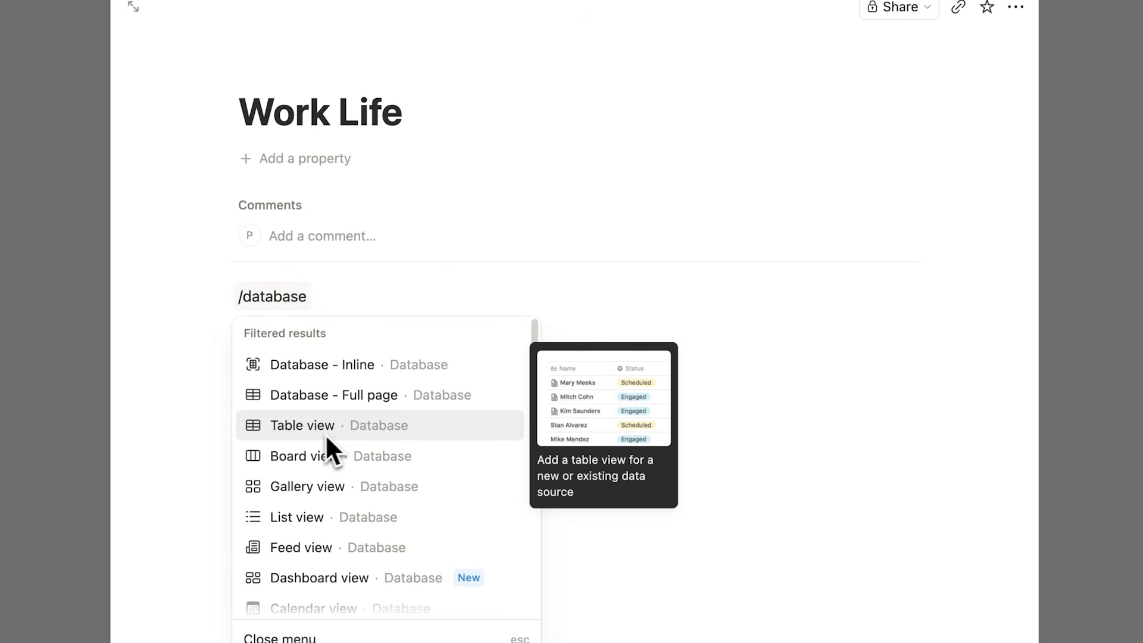
click(416, 431)
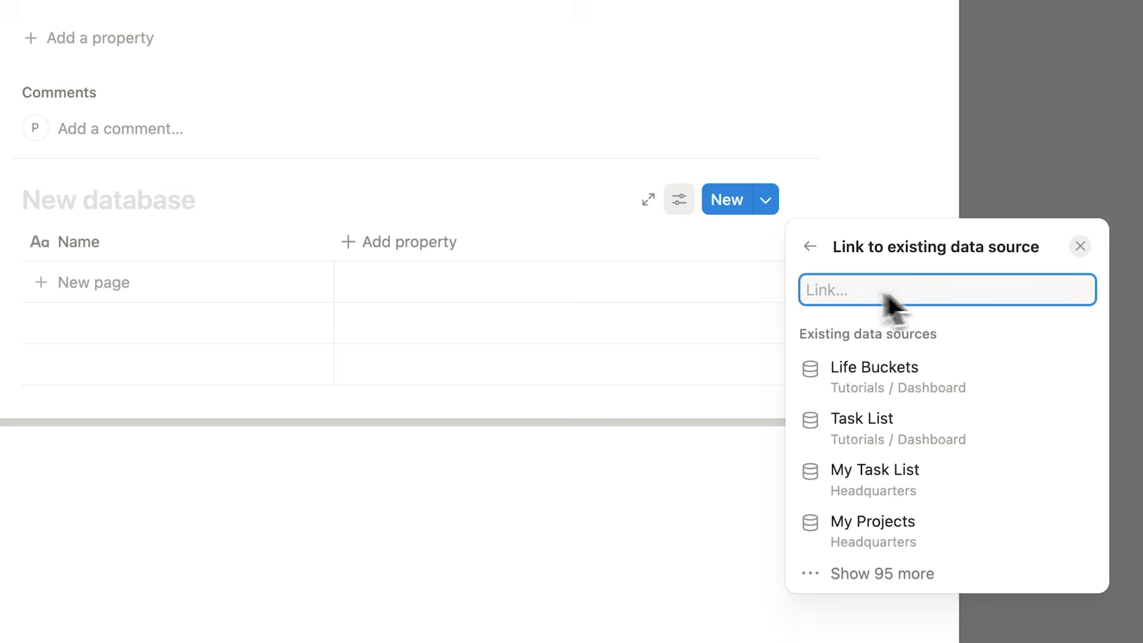
click(876, 419)
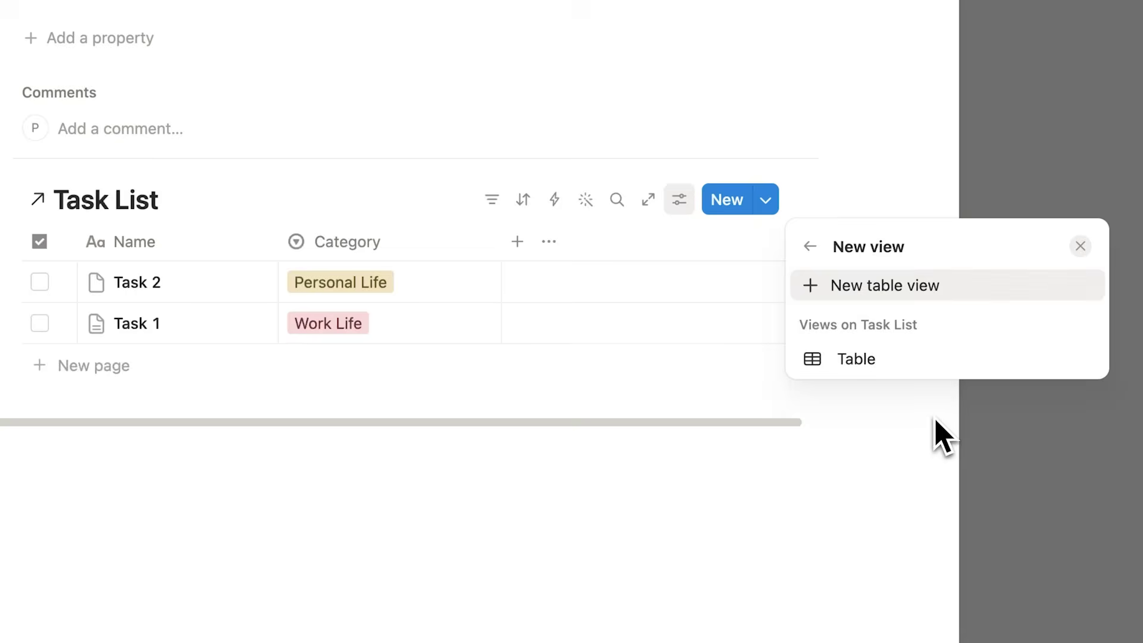
key(Escape)
click(340, 2)
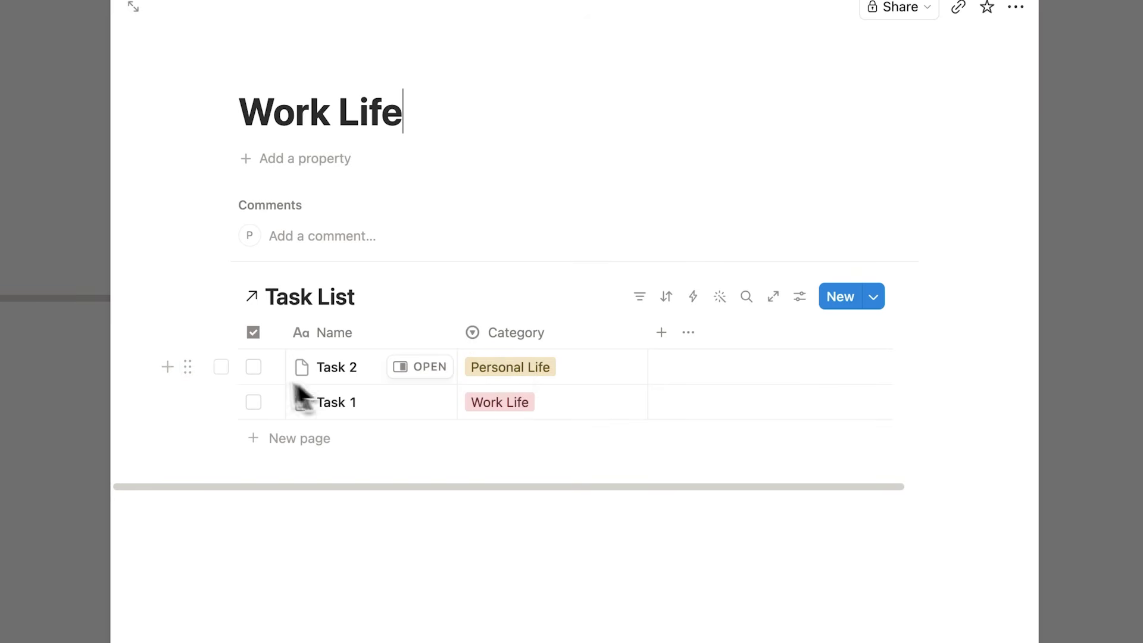
click(192, 370)
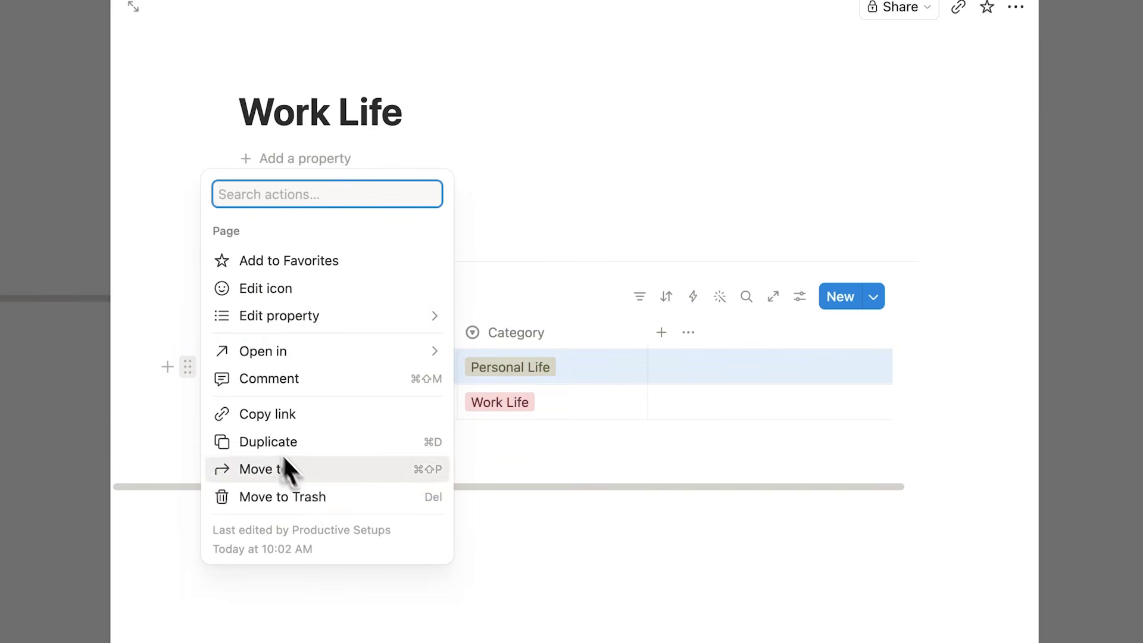
click(516, 480)
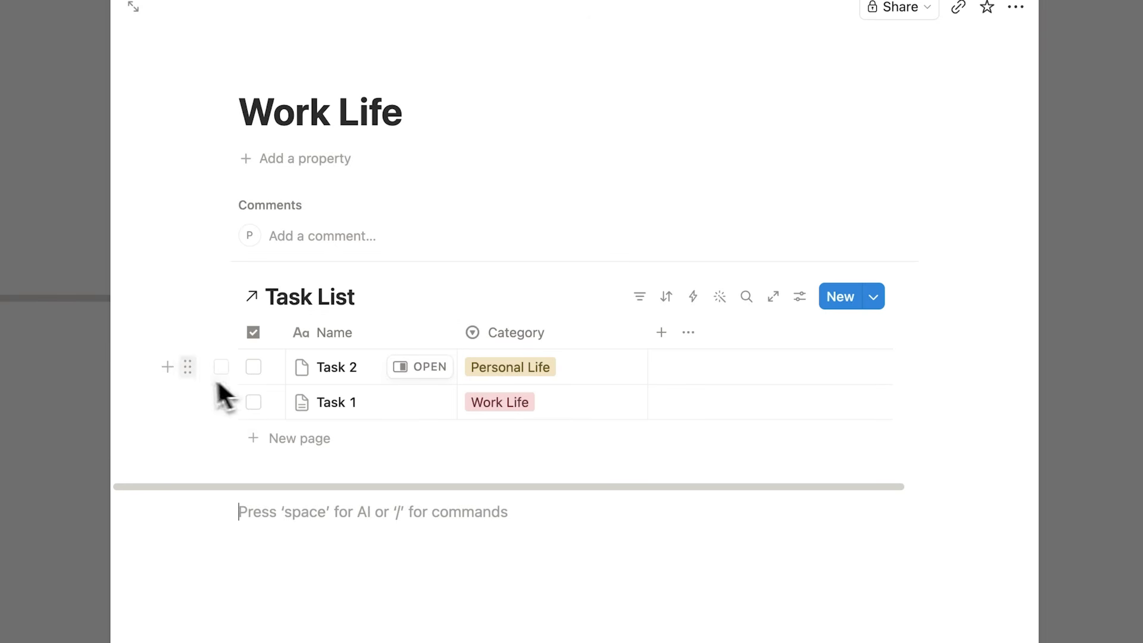
click(193, 372)
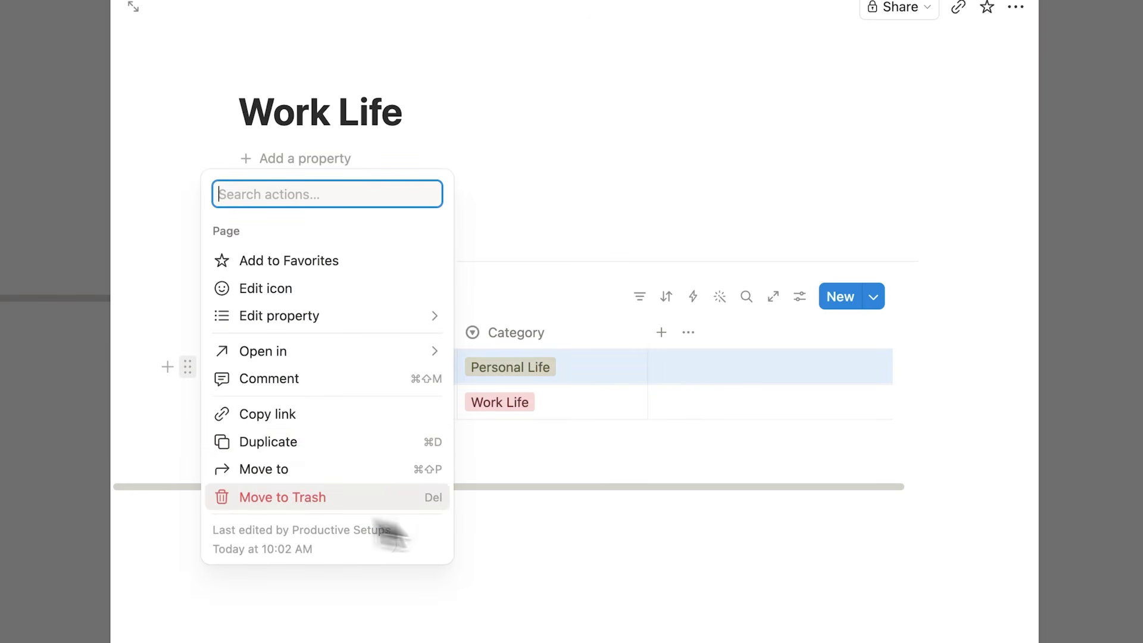
key(Escape)
click(565, 517)
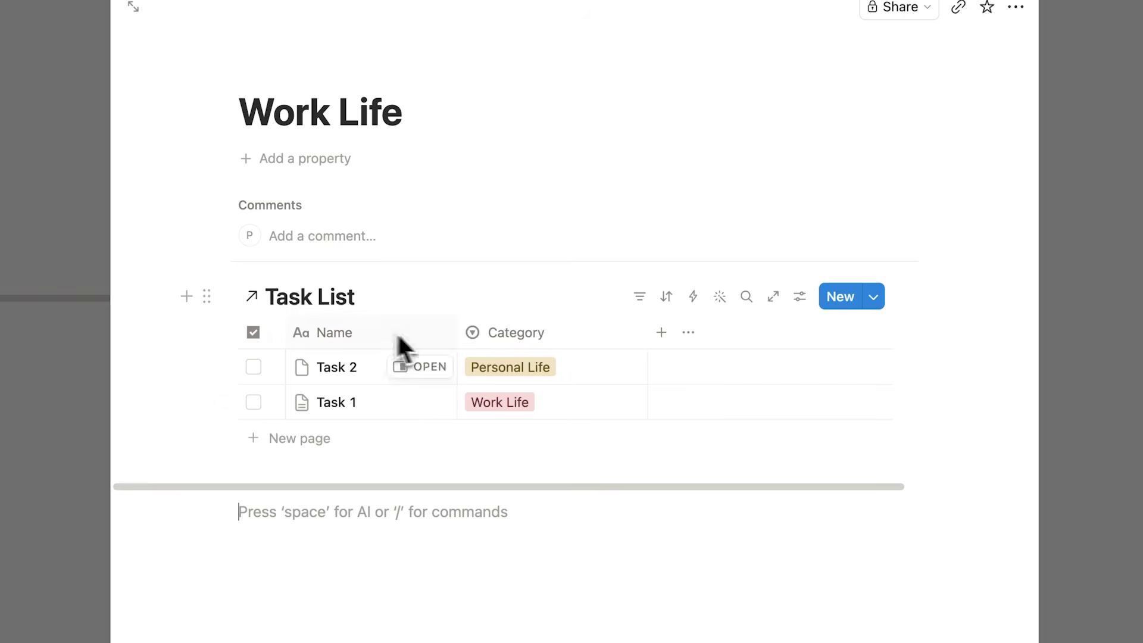
click(1096, 253)
scroll(587, 324, up, 1)
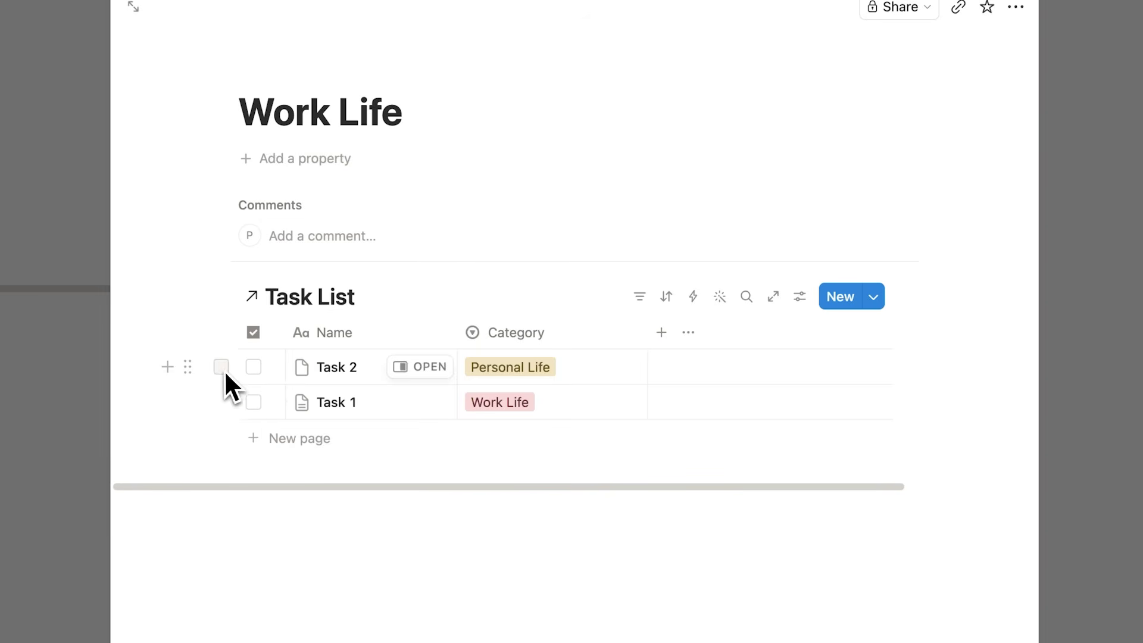
click(222, 367)
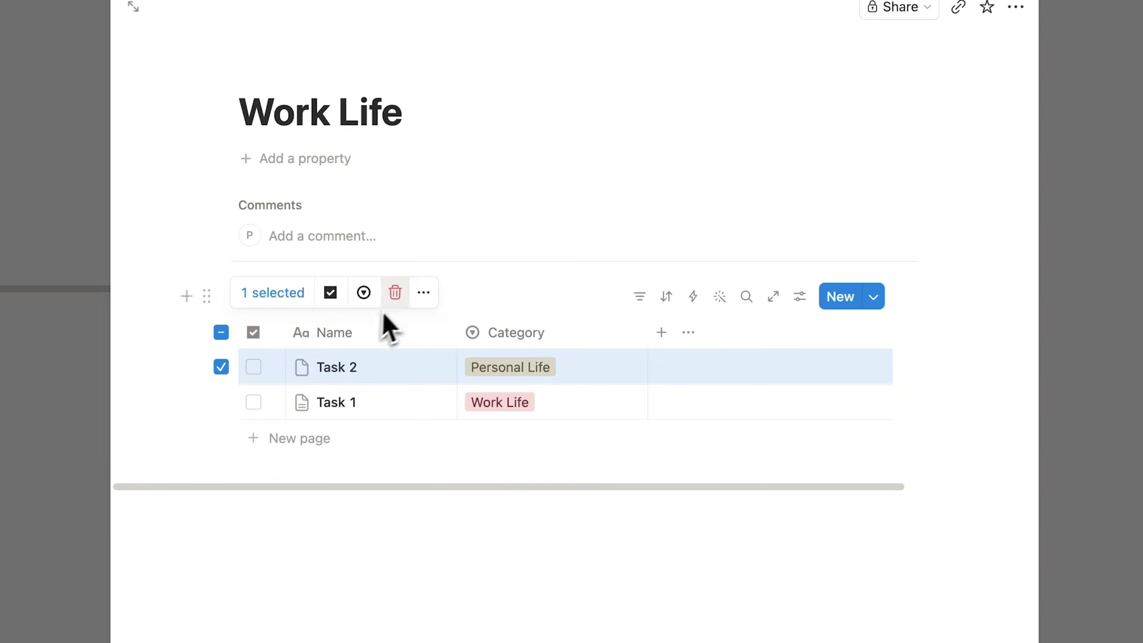
click(222, 368)
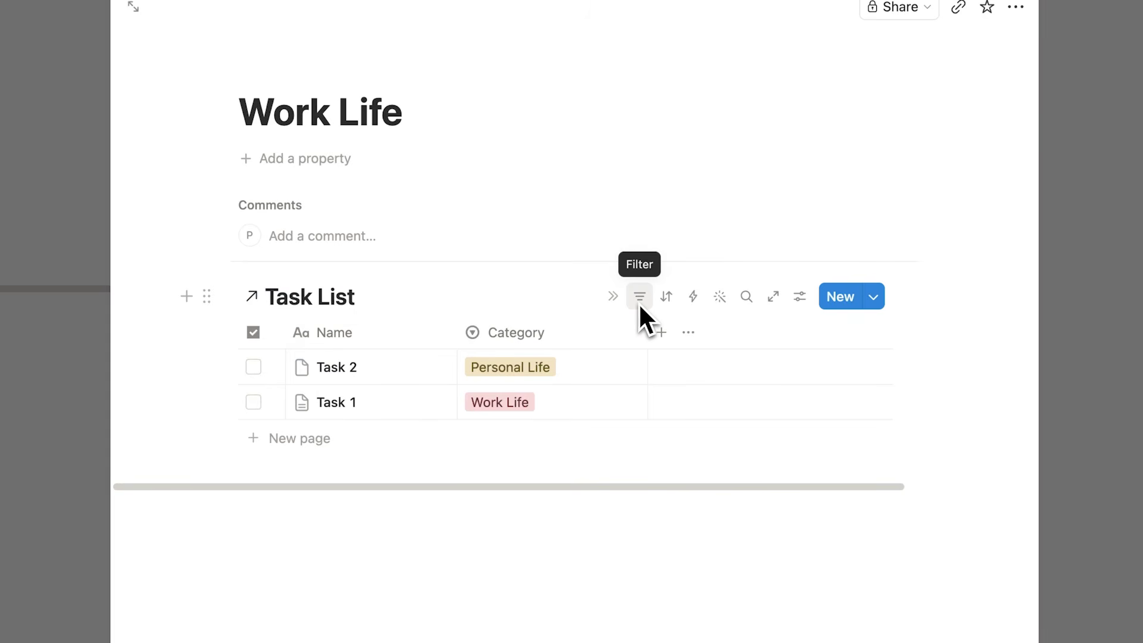
click(800, 298)
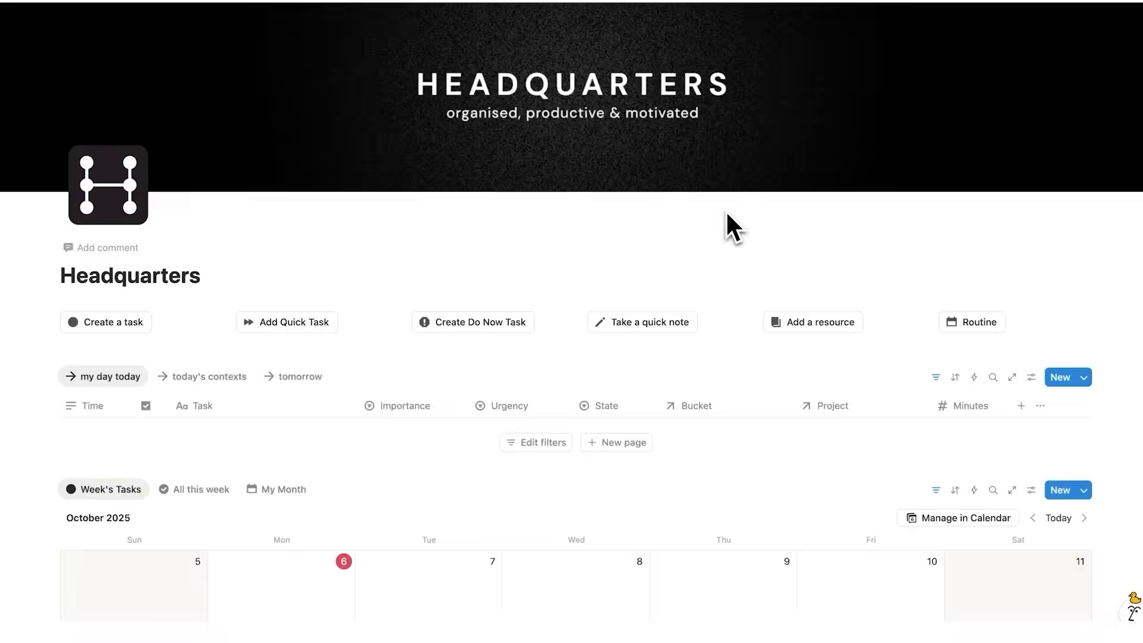
Examine the Headquarters dashboard's daily tasks, weekly calendar and task list, and the task views in its Job page.
scroll(726, 209, down, 7)
scroll(726, 209, down, 8)
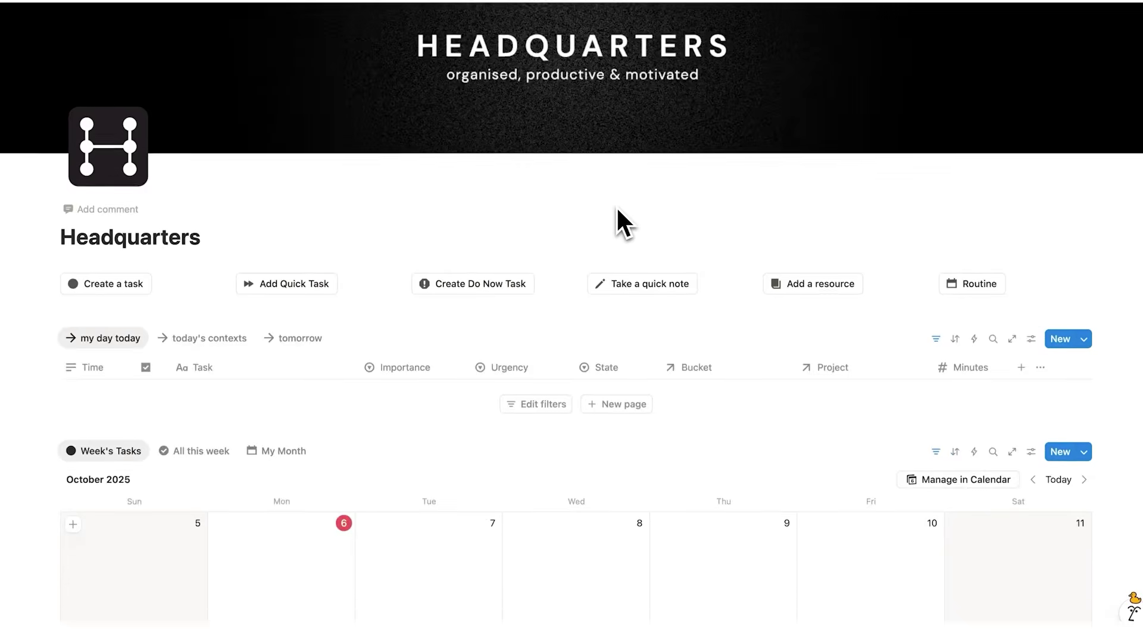
scroll(618, 210, down, 8)
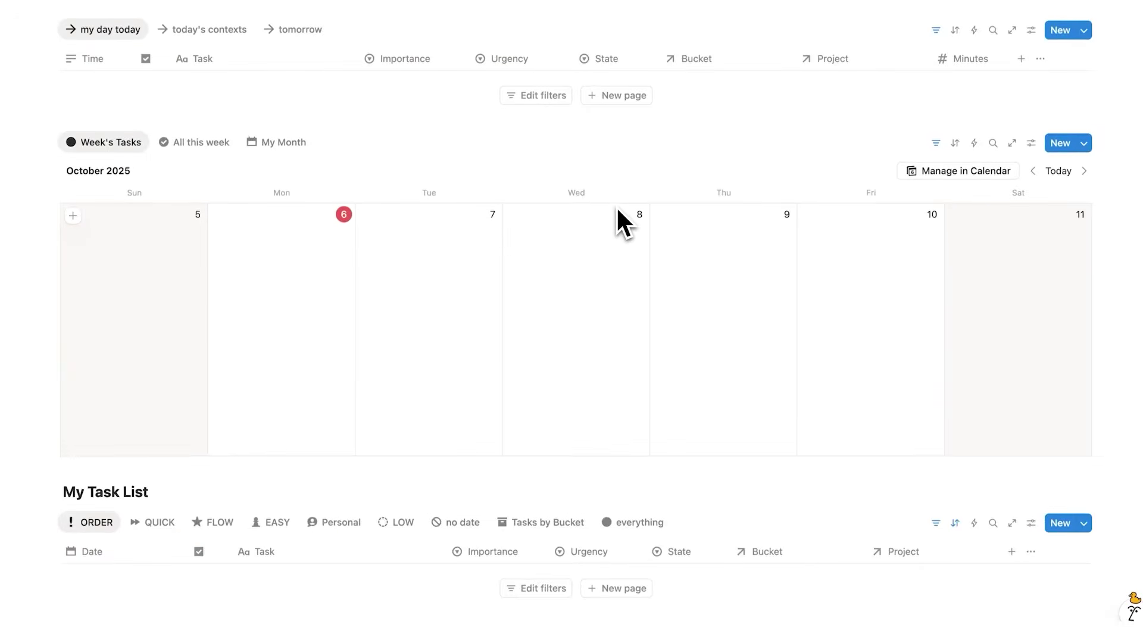
scroll(616, 214, down, 10)
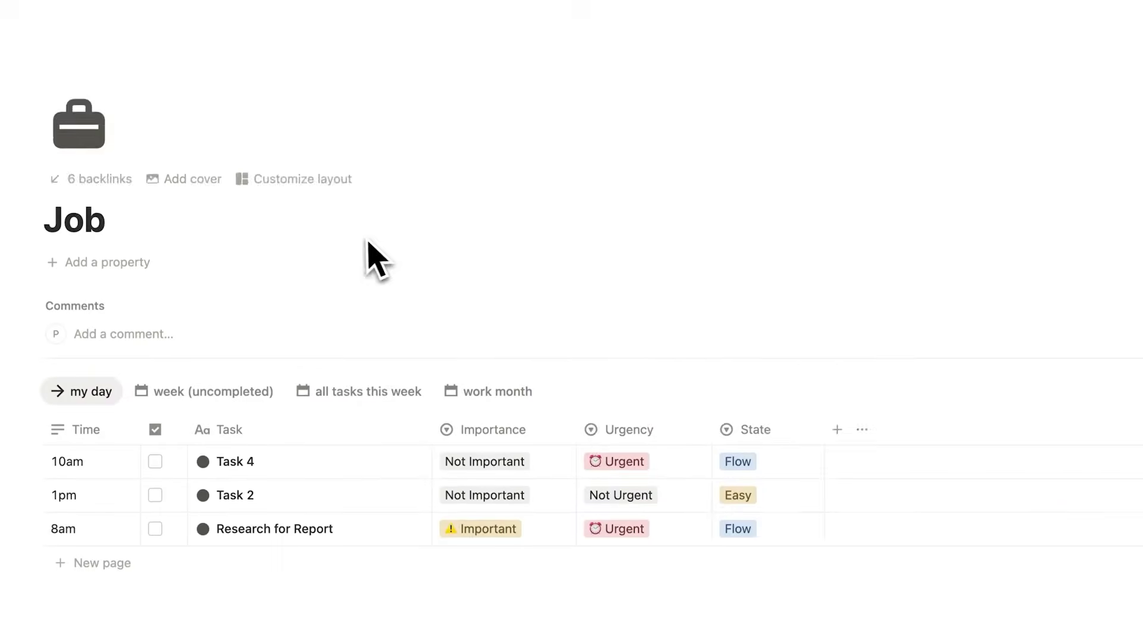
scroll(376, 259, down, 2)
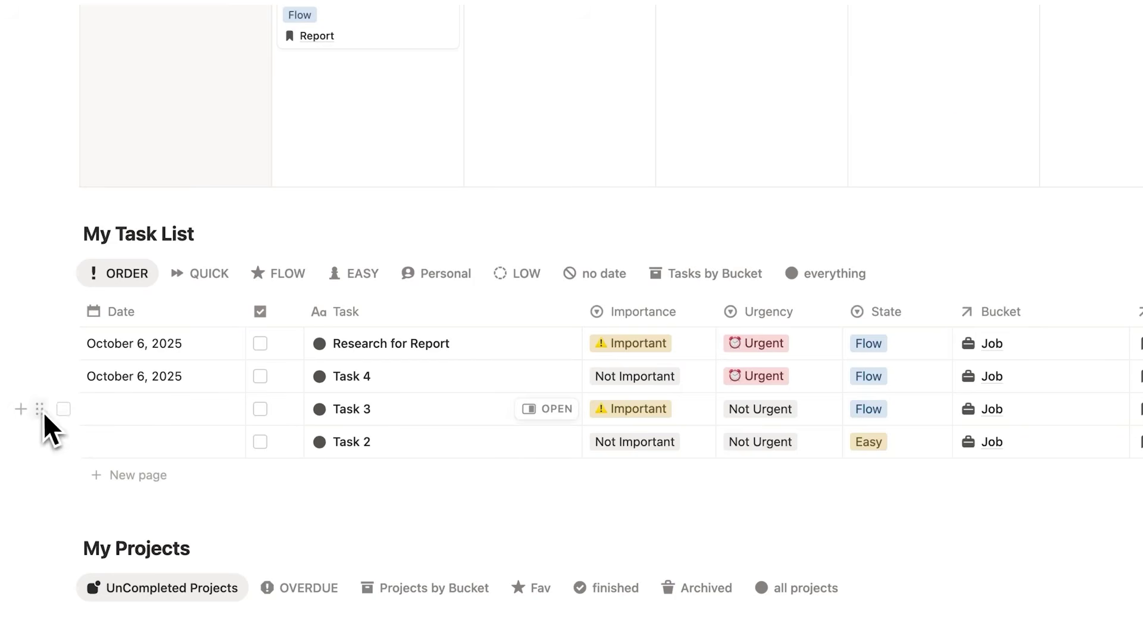
Move Task 3 from My Task List onto the weekly calendar and set Book 1's type to Book.
drag(46, 421, 365, 145)
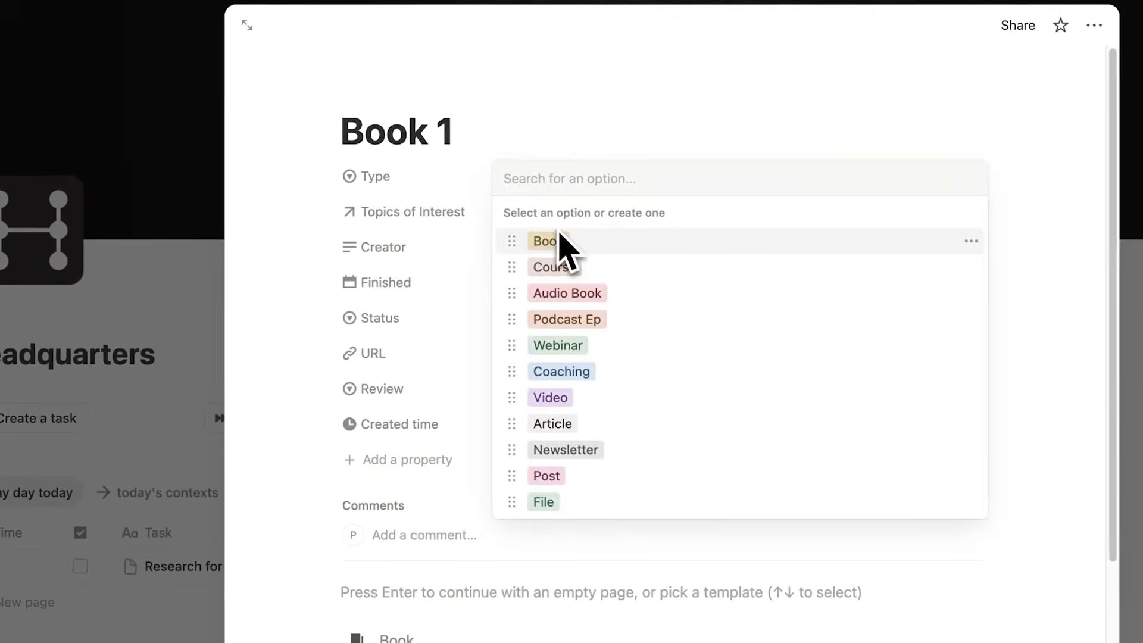
click(559, 242)
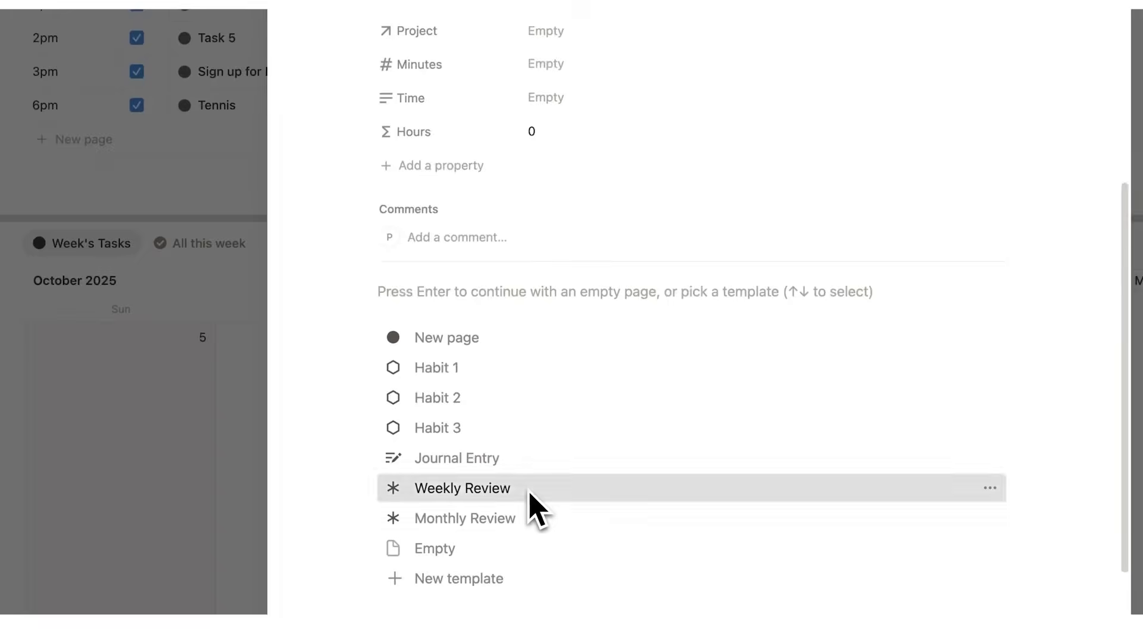
Apply the Weekly Review template to the new page and open the importance of the research study sign-up task for editing.
click(529, 490)
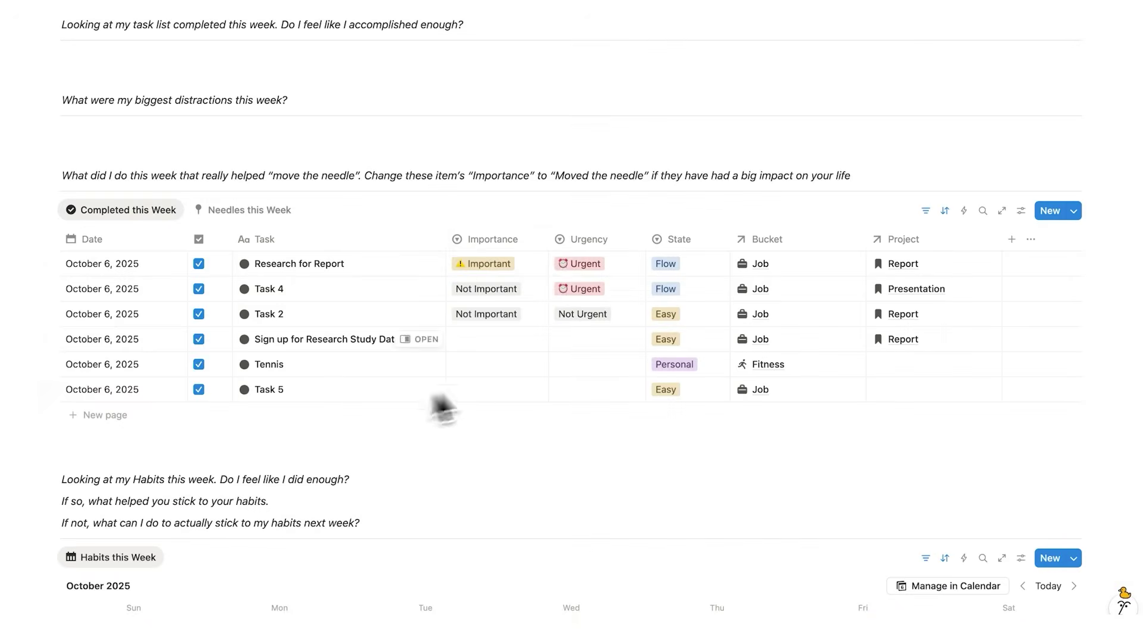
click(498, 339)
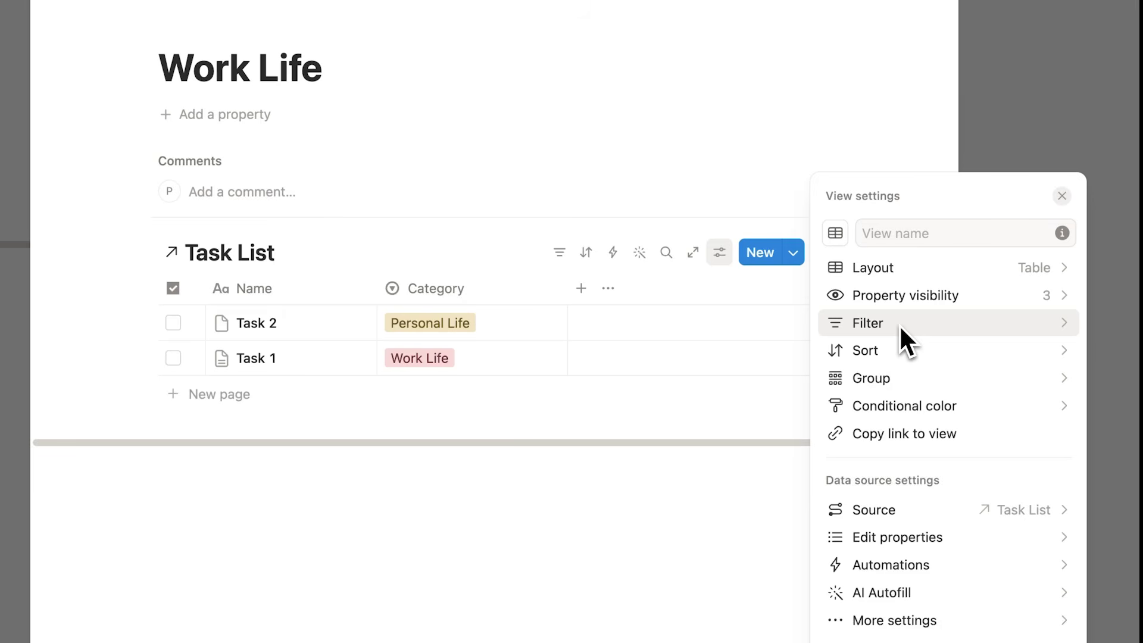
click(760, 417)
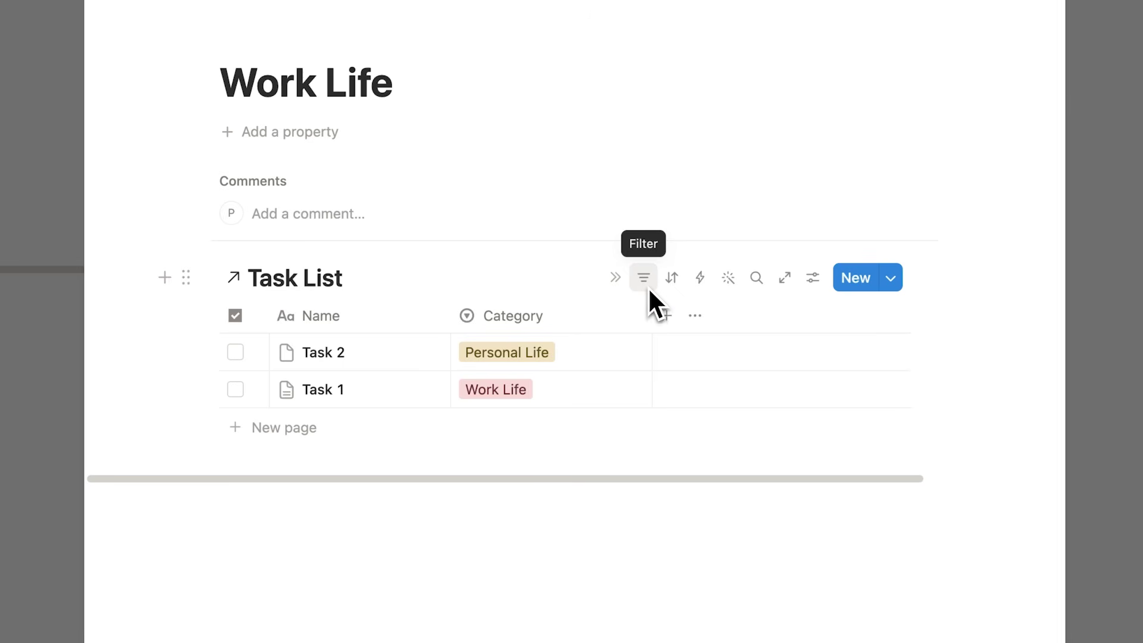
Filter the linked Task List in the Work Life page to the Work Life category.
click(648, 287)
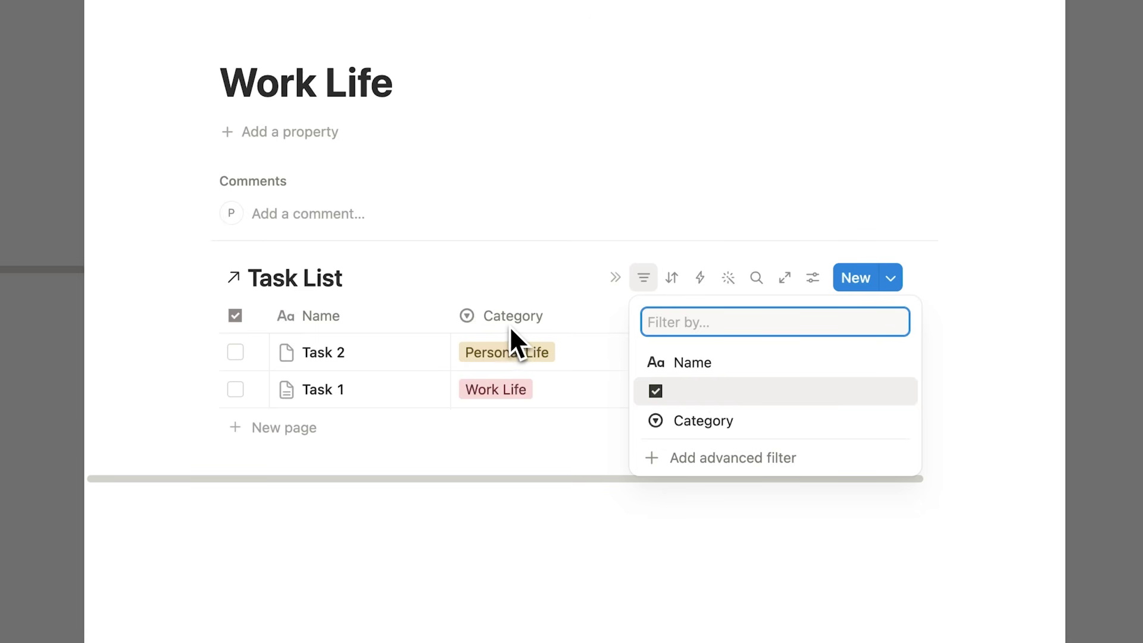
click(711, 422)
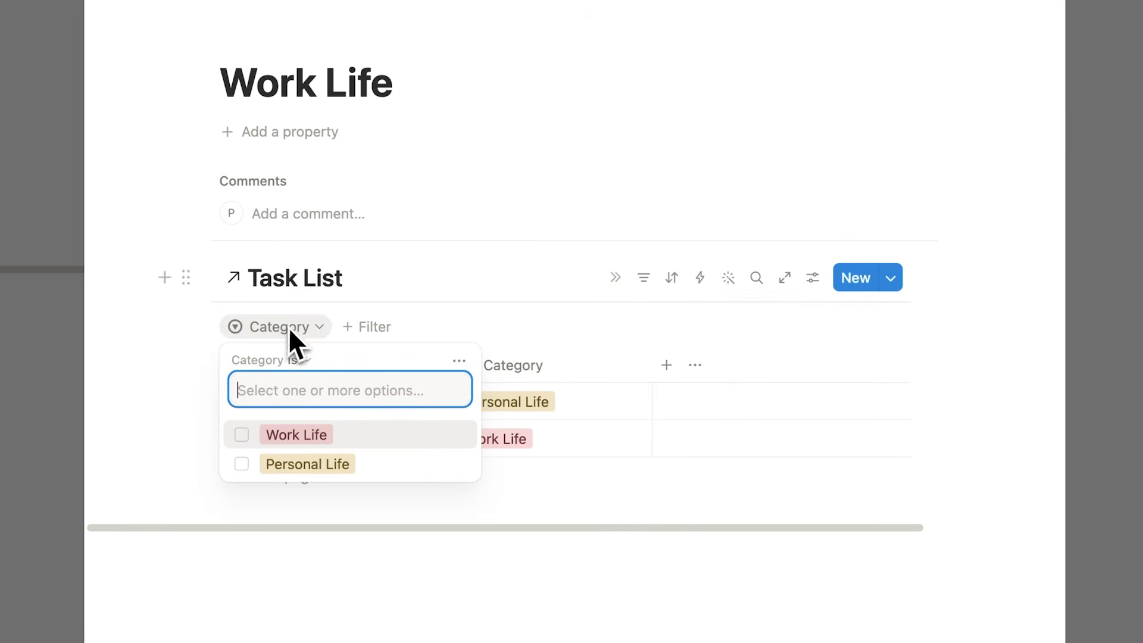
click(313, 435)
click(459, 484)
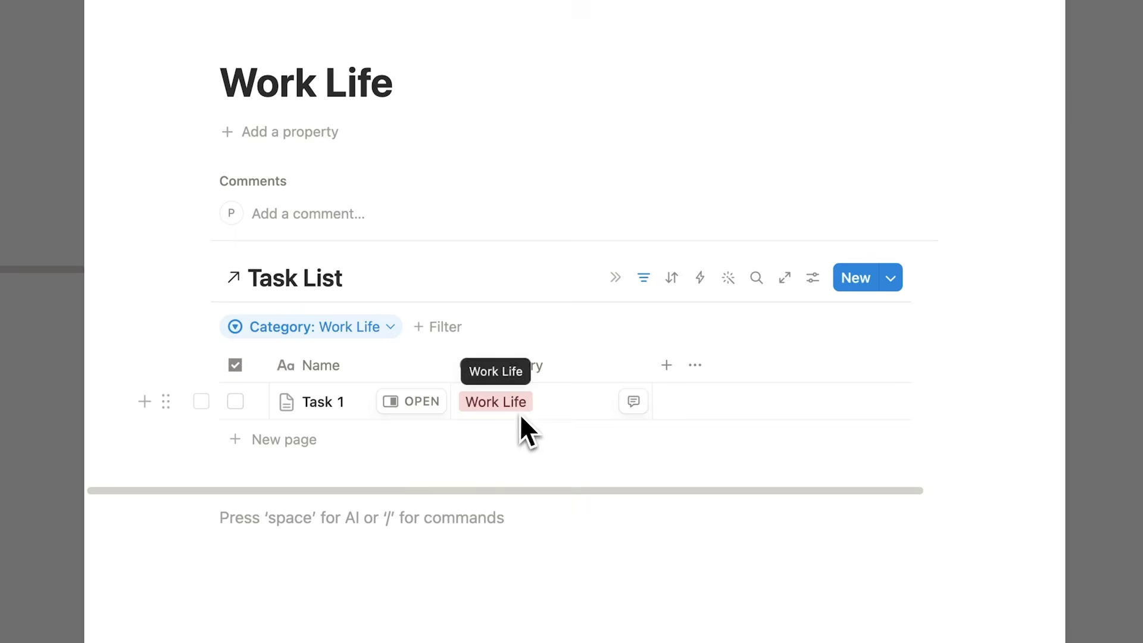
click(173, 409)
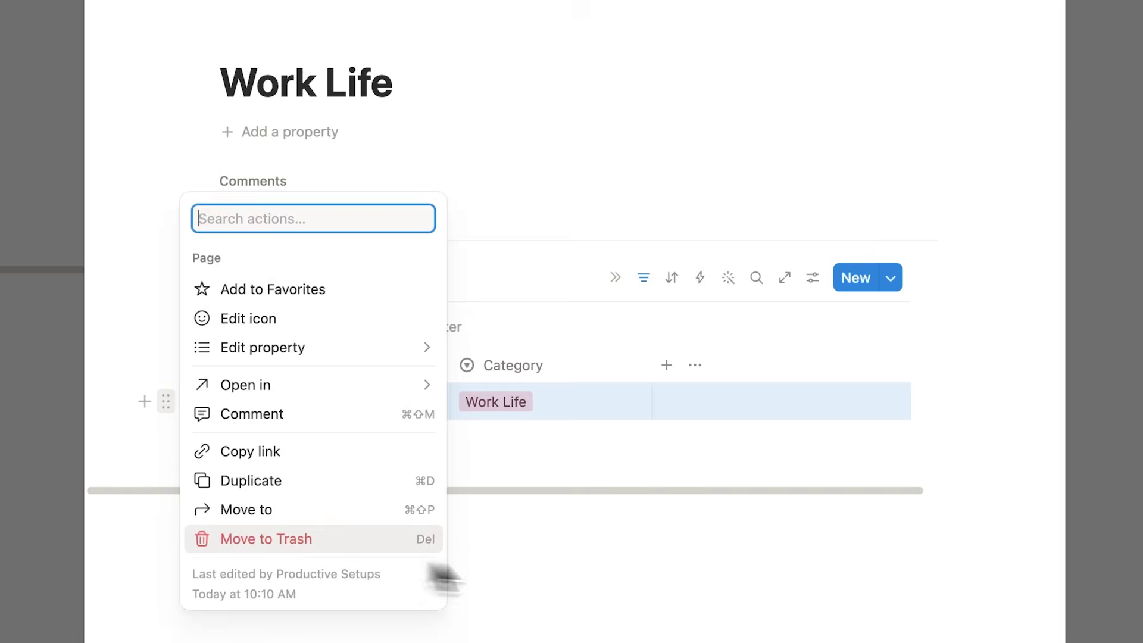
click(560, 584)
click(450, 517)
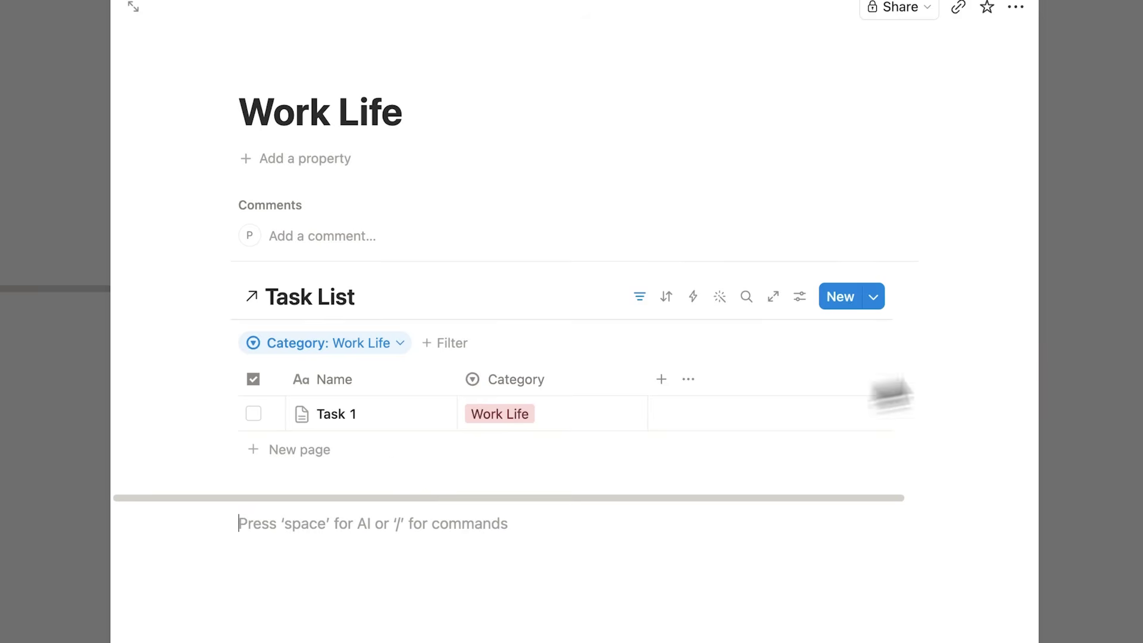
Compare the dashboard's full Task List with the filtered tasks in the Work Life page.
click(1067, 358)
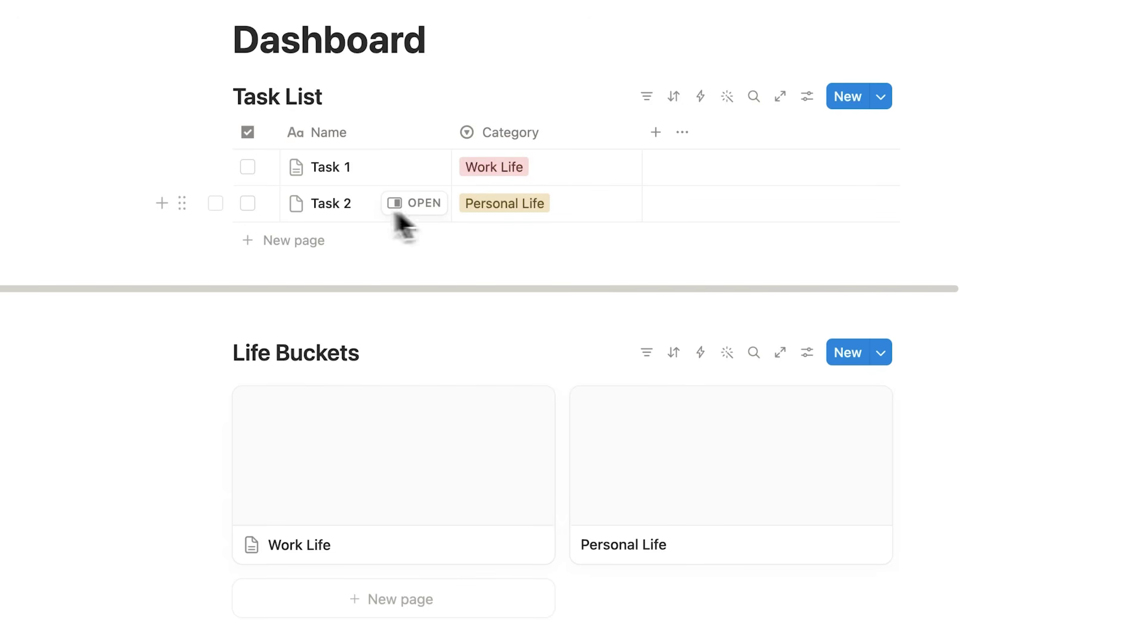
click(434, 206)
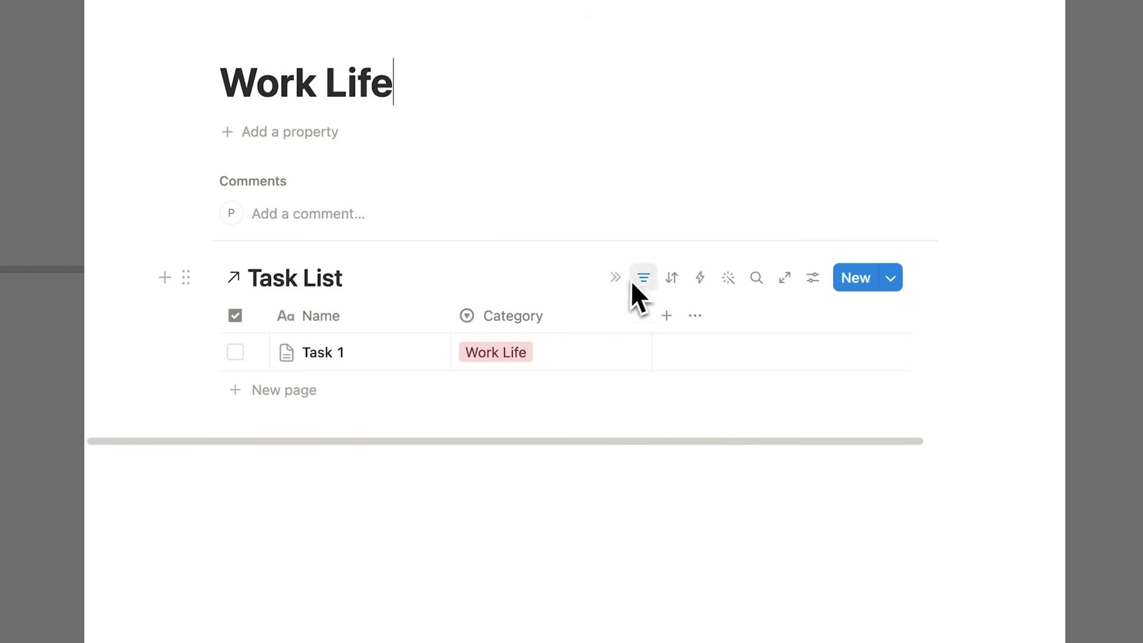
drag(394, 83, 234, 91)
click(237, 90)
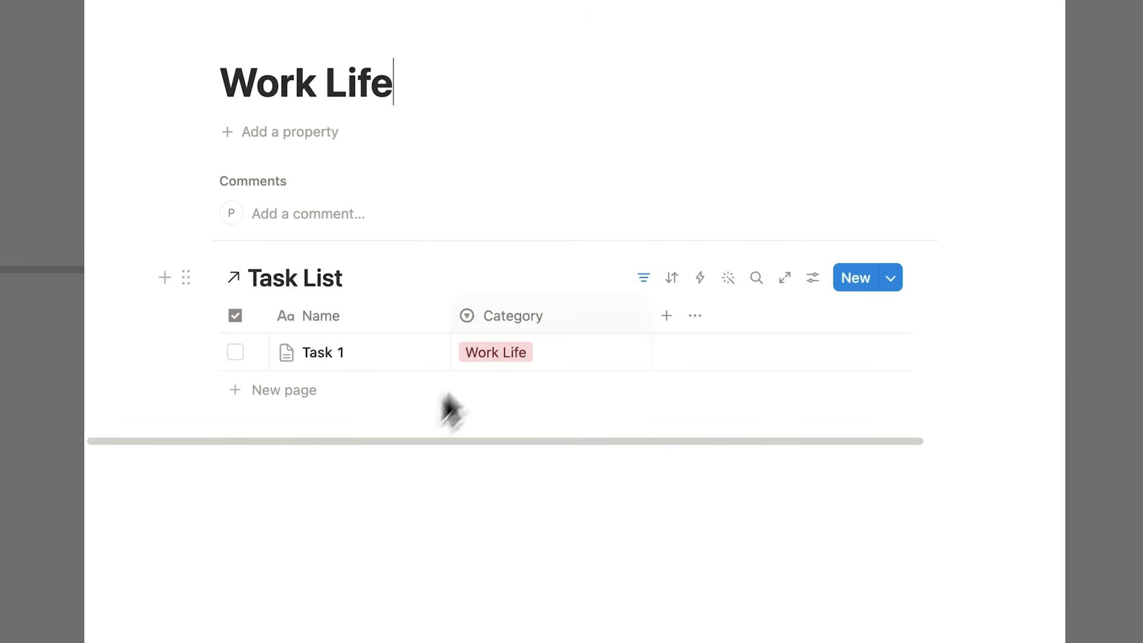
drag(398, 89, 208, 84)
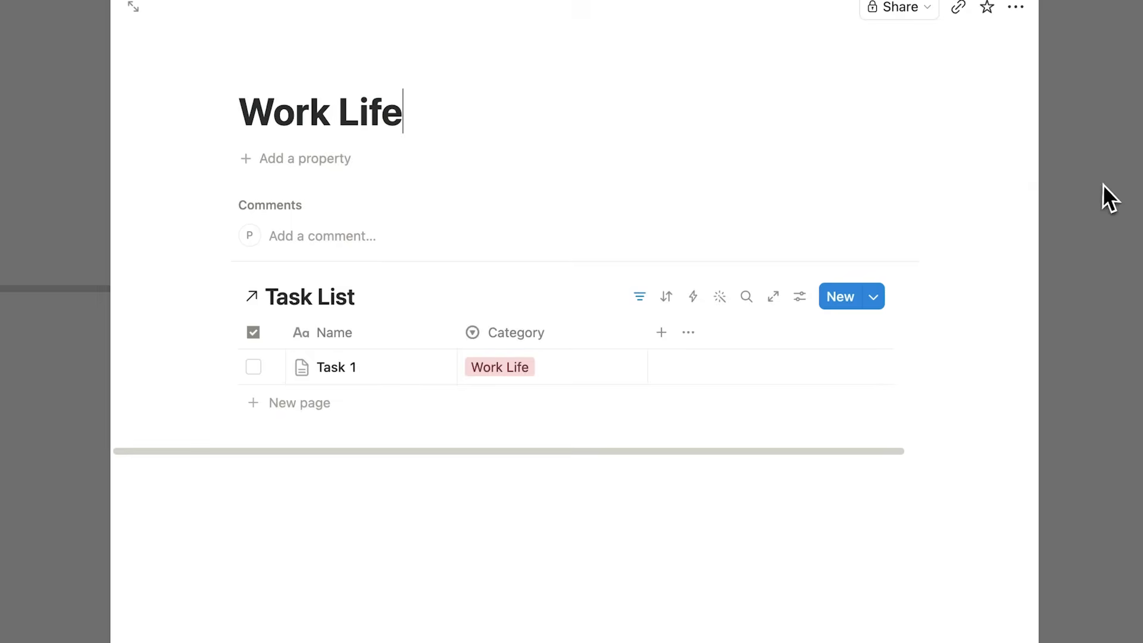
In the Personal Life page, insert a table view linked to the existing Task List database.
click(1099, 186)
click(680, 468)
key(Return)
text(/database)
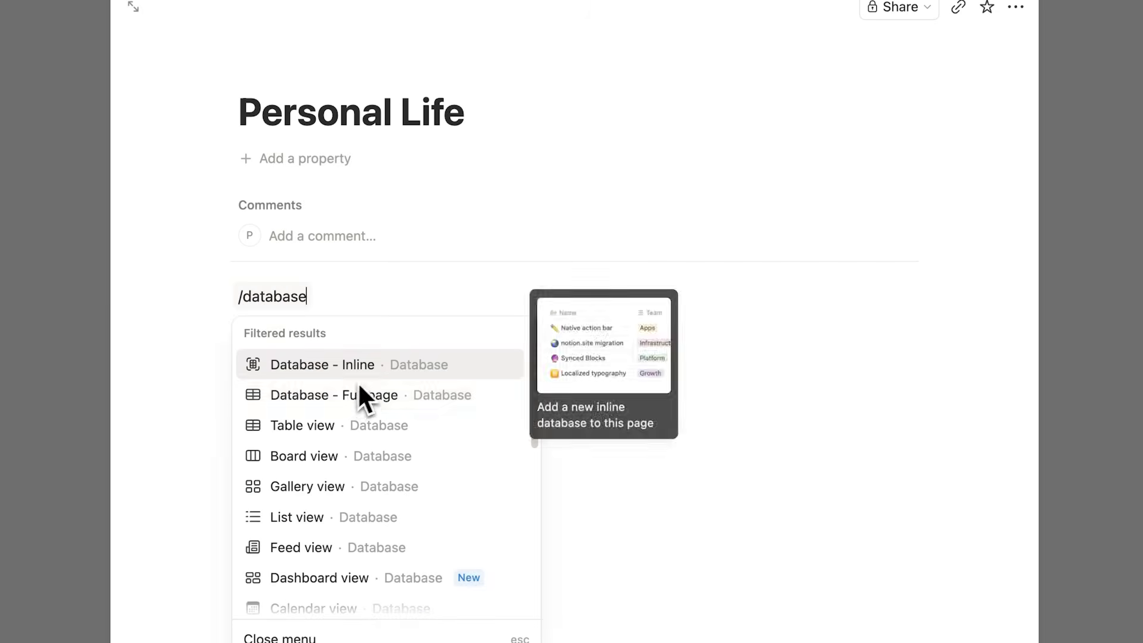
click(325, 429)
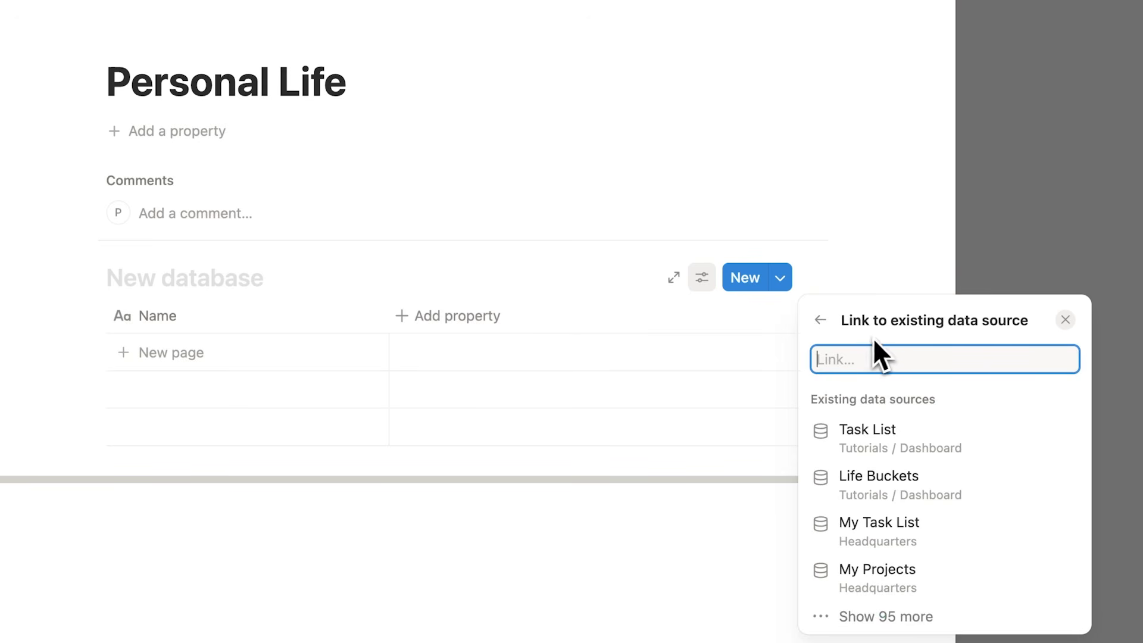
click(951, 433)
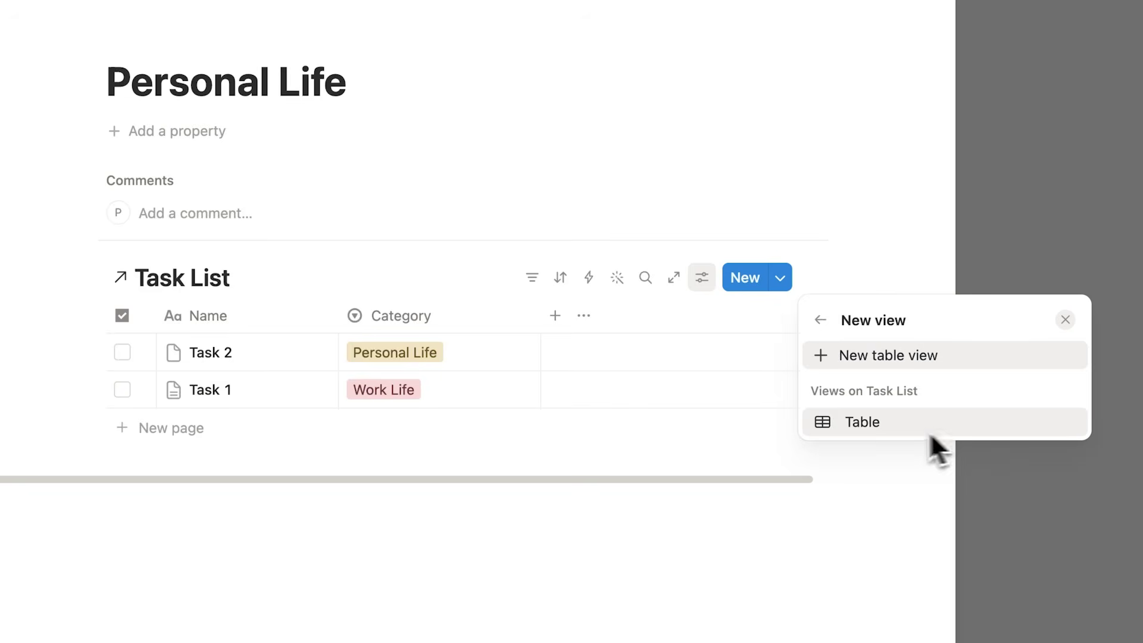
Filter the linked Task List in the Personal Life page to the Personal Life category and return to the dashboard.
click(645, 299)
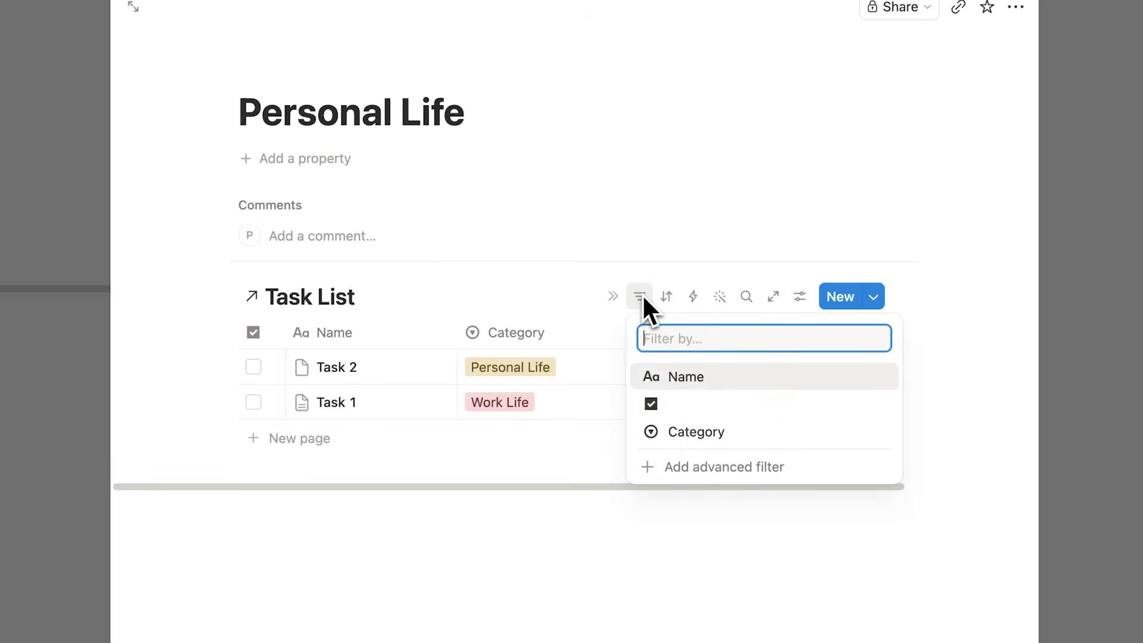
click(692, 433)
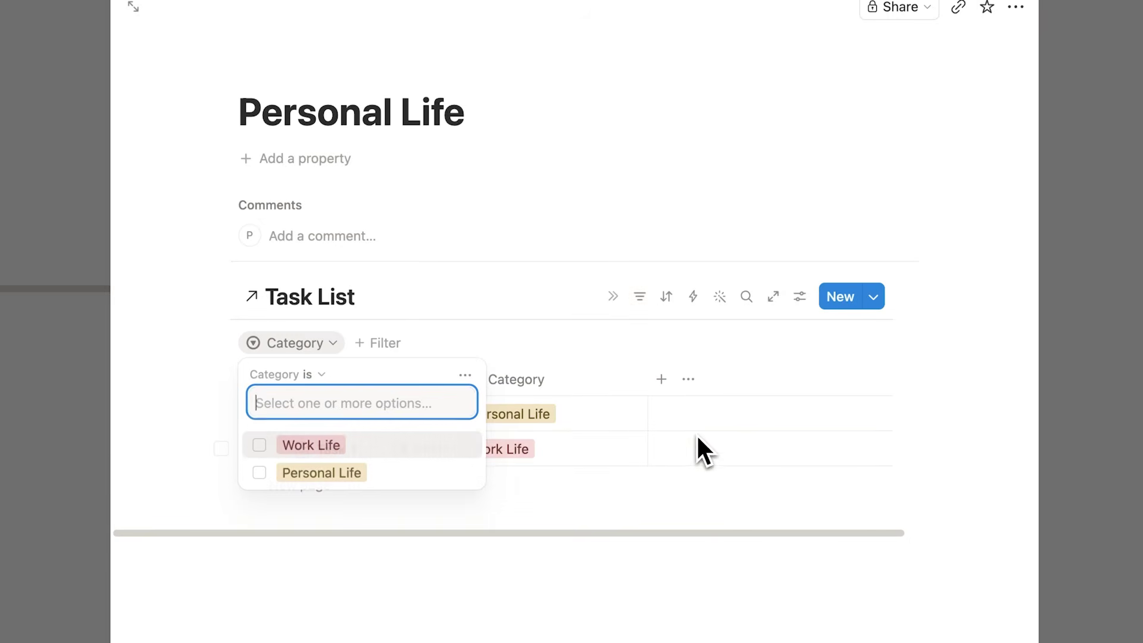
click(353, 473)
click(499, 530)
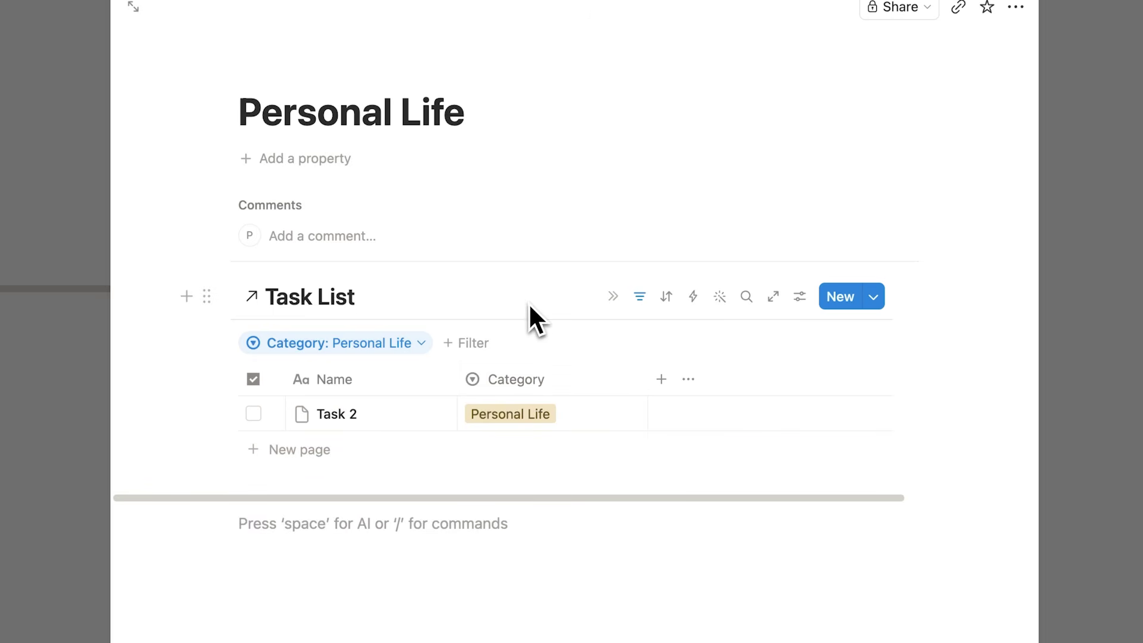
key(Escape)
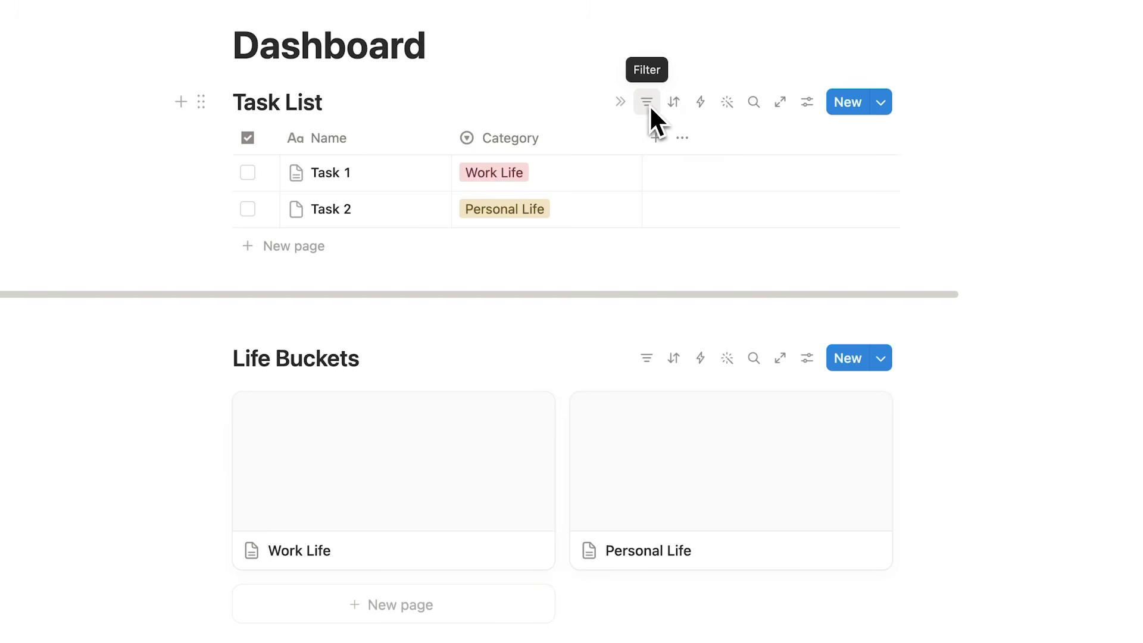
Check off Task 2, add Task 3 with the Personal Life category, and view them in the Personal Life page.
click(805, 103)
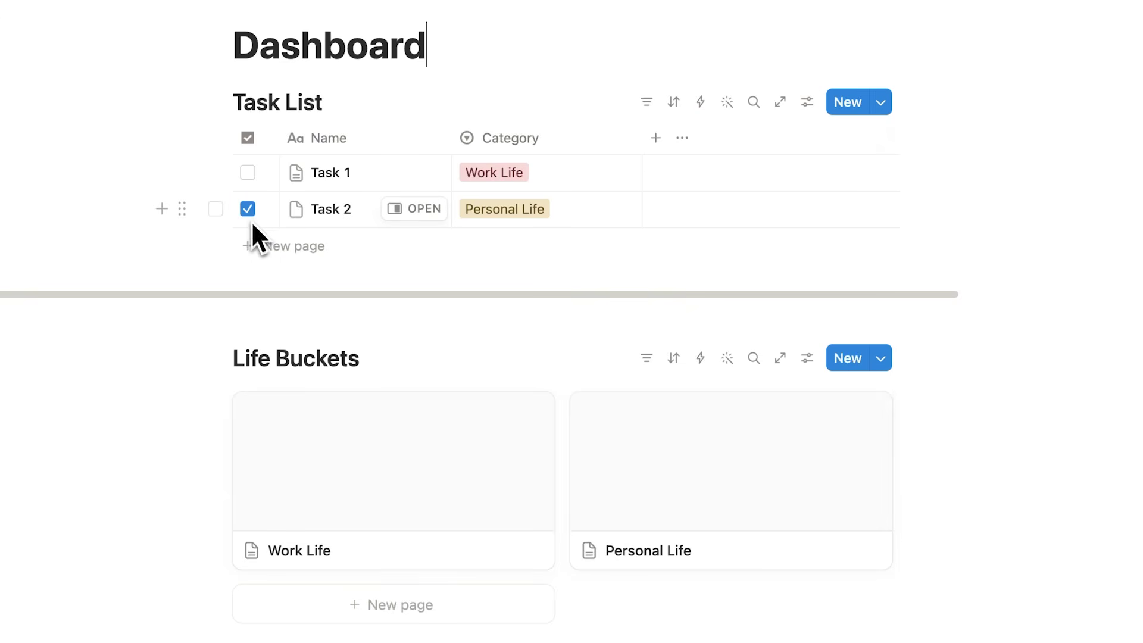
click(295, 247)
text(Task 3)
key(Return)
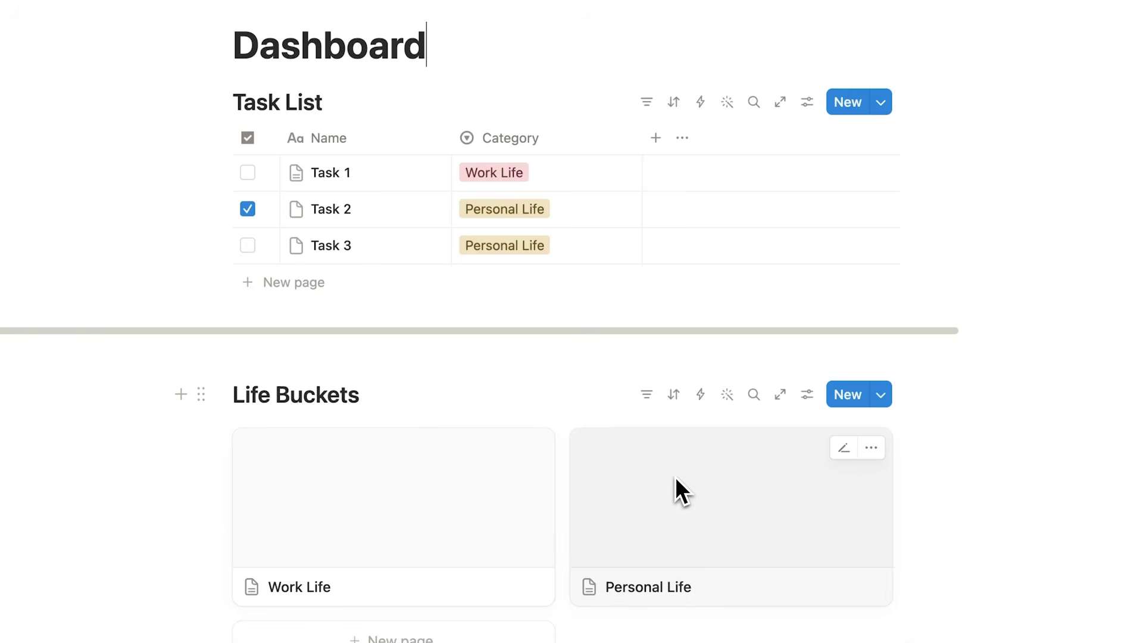
click(676, 477)
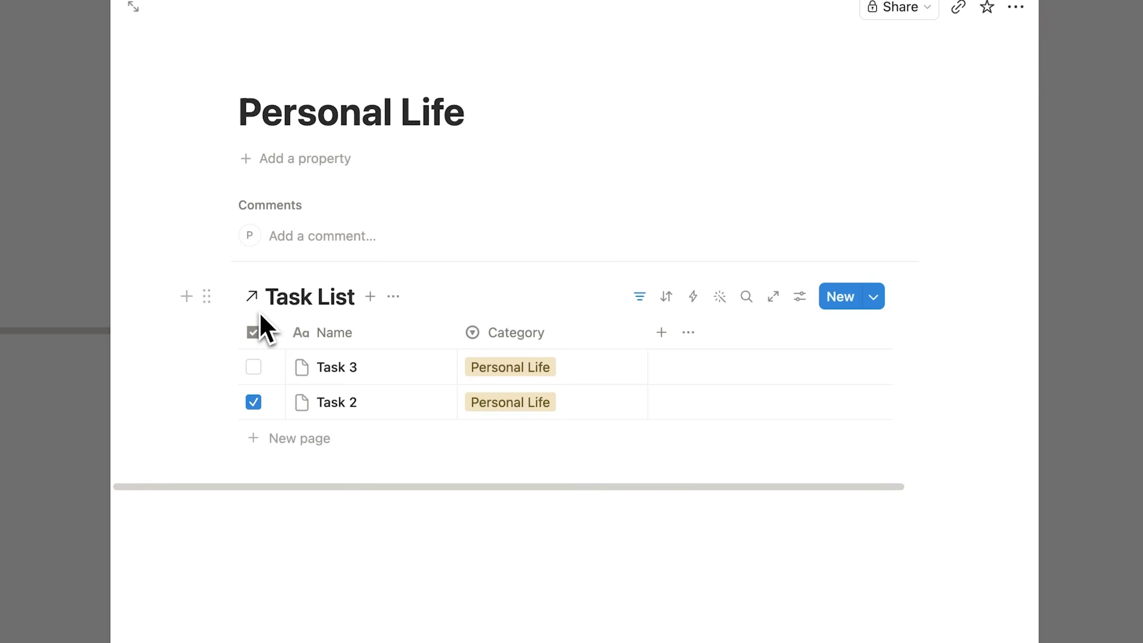
click(1052, 270)
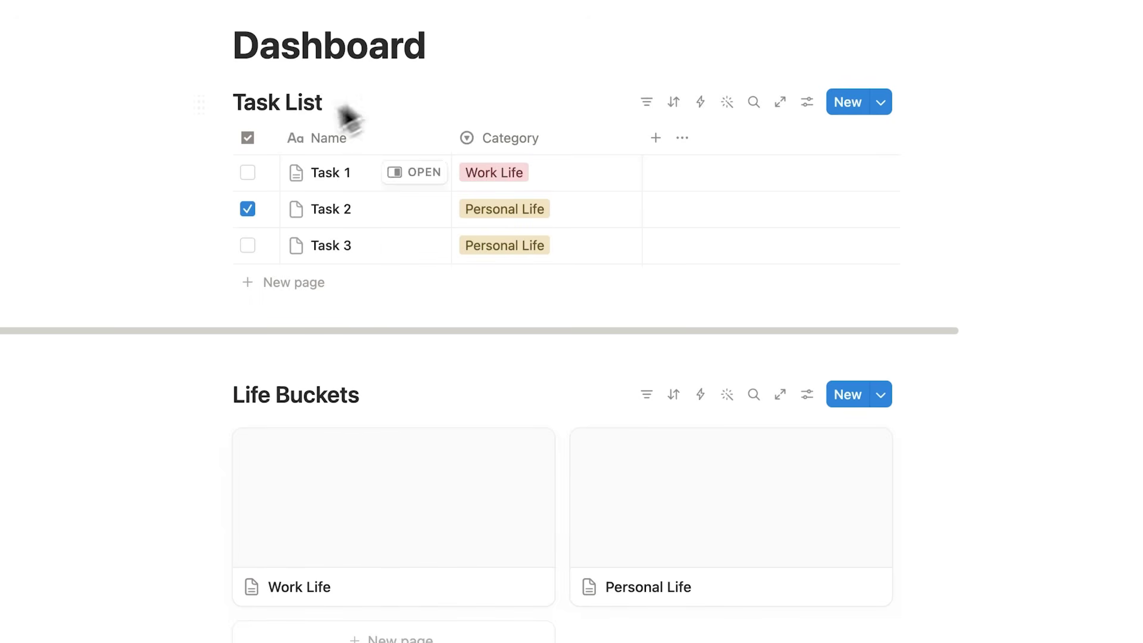
Add Task 4 to the filtered Task List inside the Personal Life page and return to the dashboard.
click(685, 475)
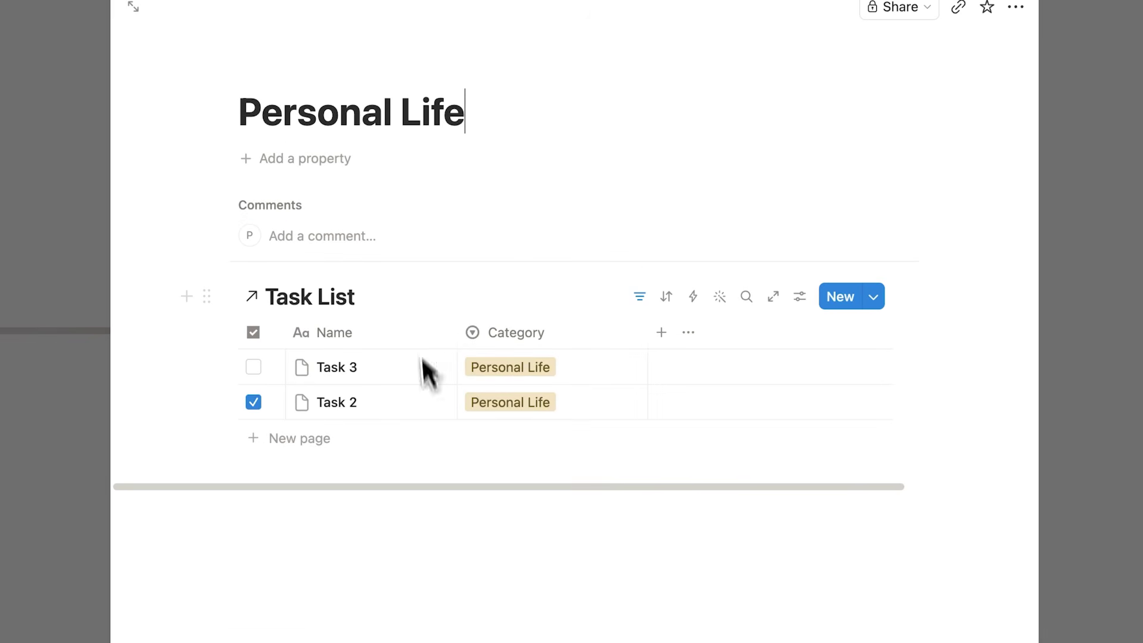
click(308, 436)
text(Task 4)
key(Return)
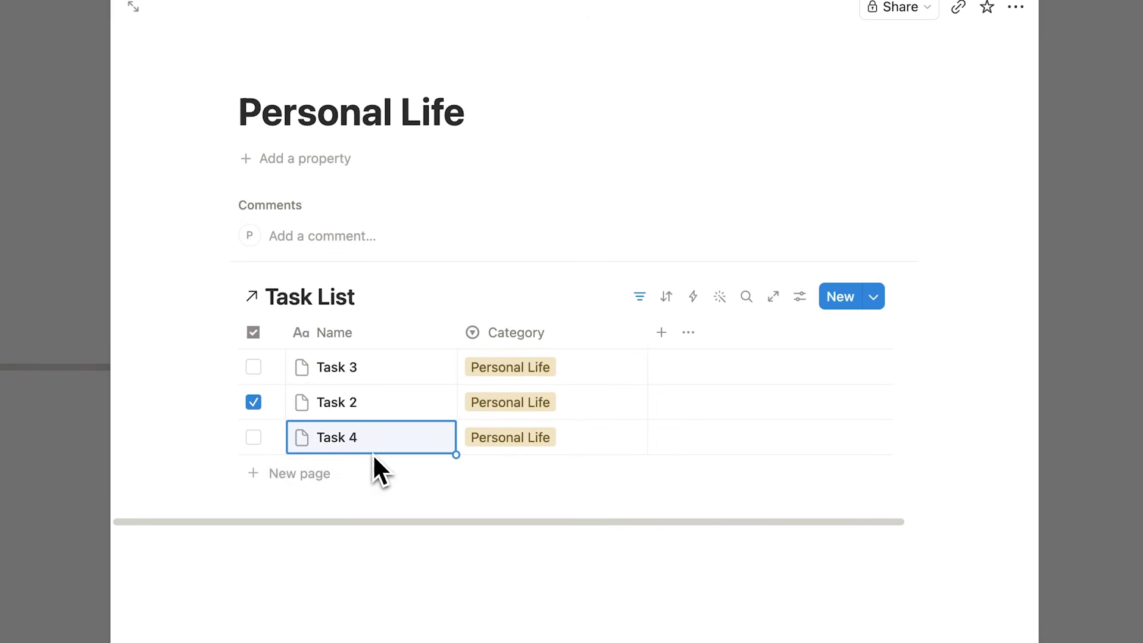
click(429, 541)
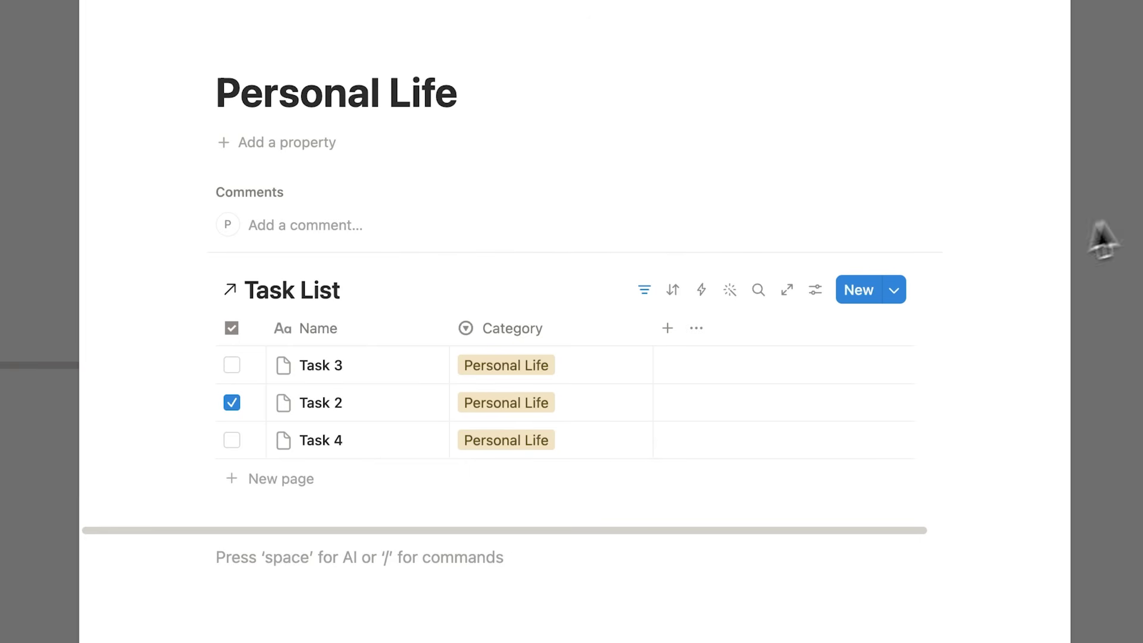
click(1103, 238)
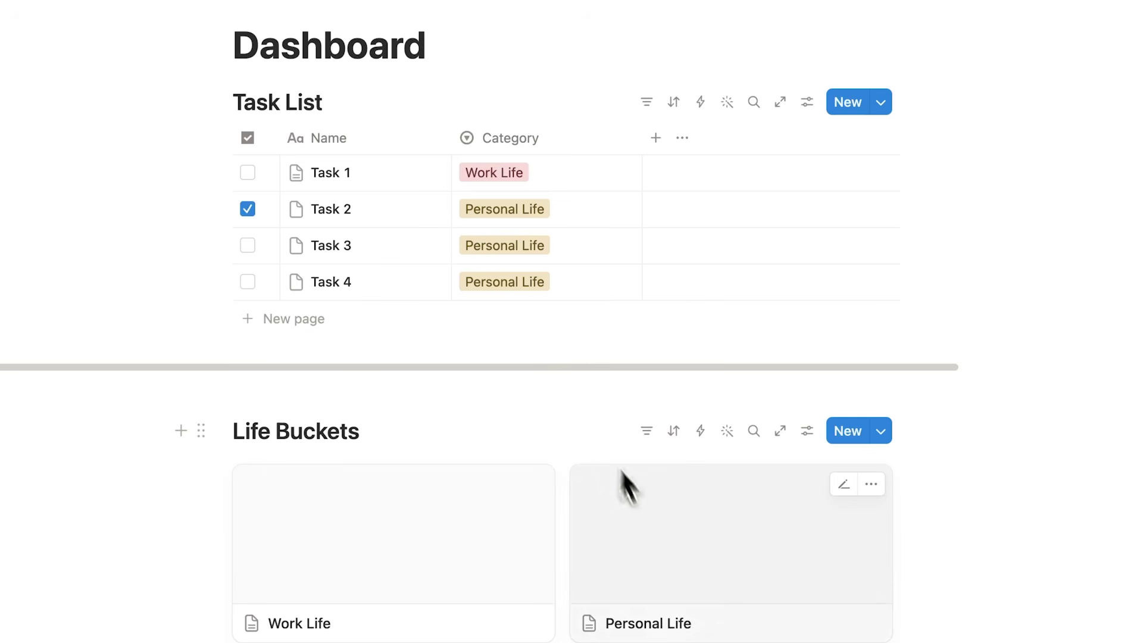
Group the Task List in the Personal Life page by its checkbox property.
scroll(703, 518, down, 3)
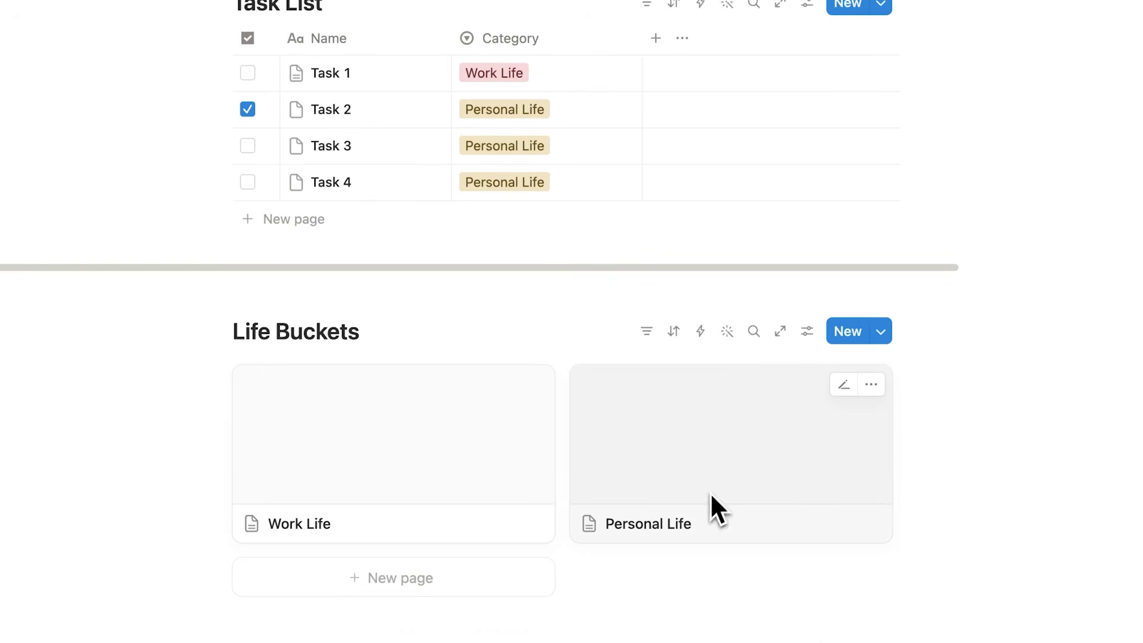
click(714, 433)
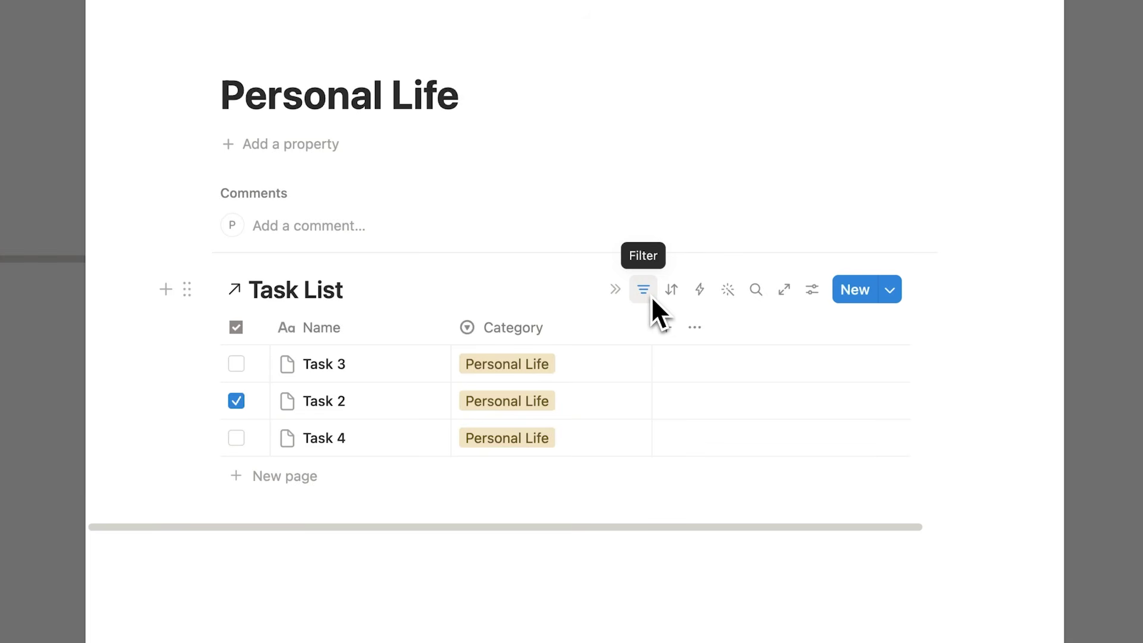
click(811, 290)
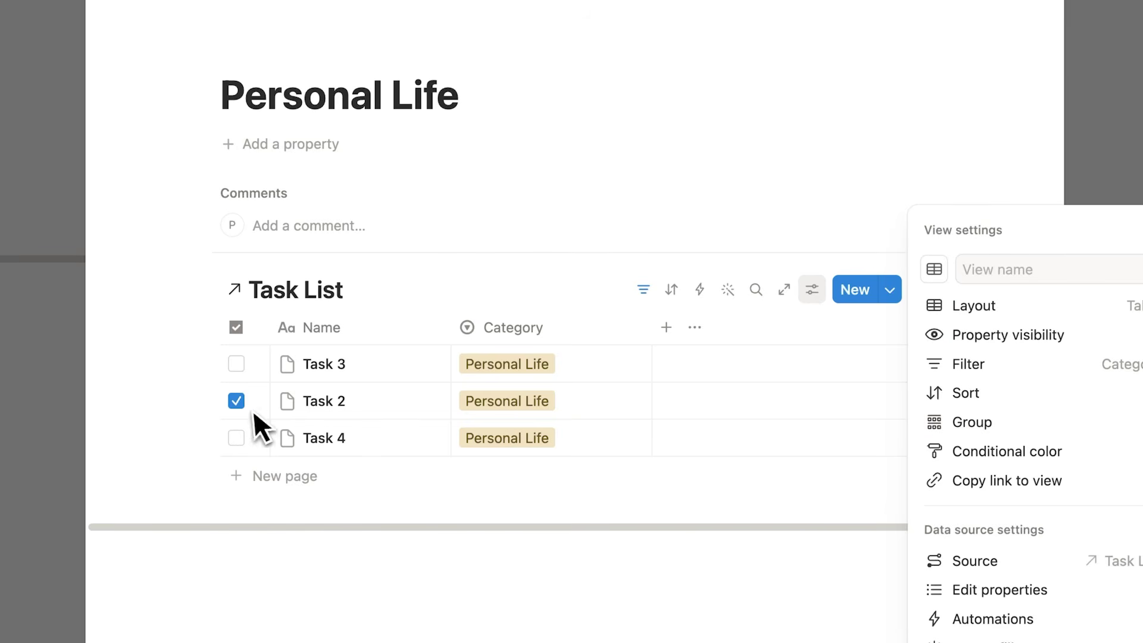
click(330, 430)
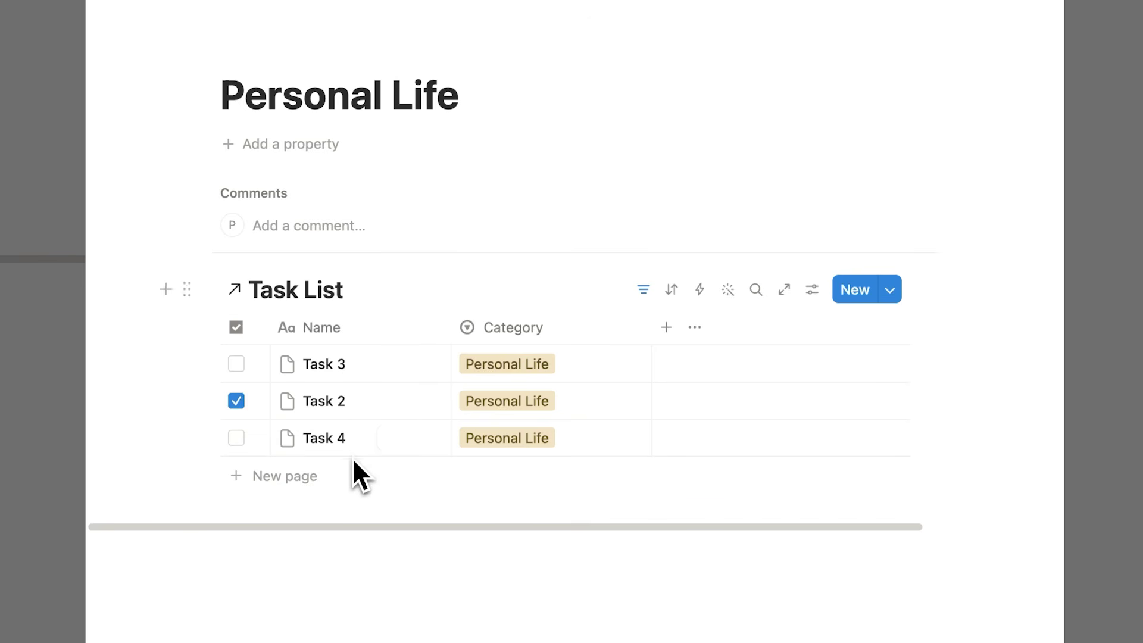
click(812, 291)
click(852, 393)
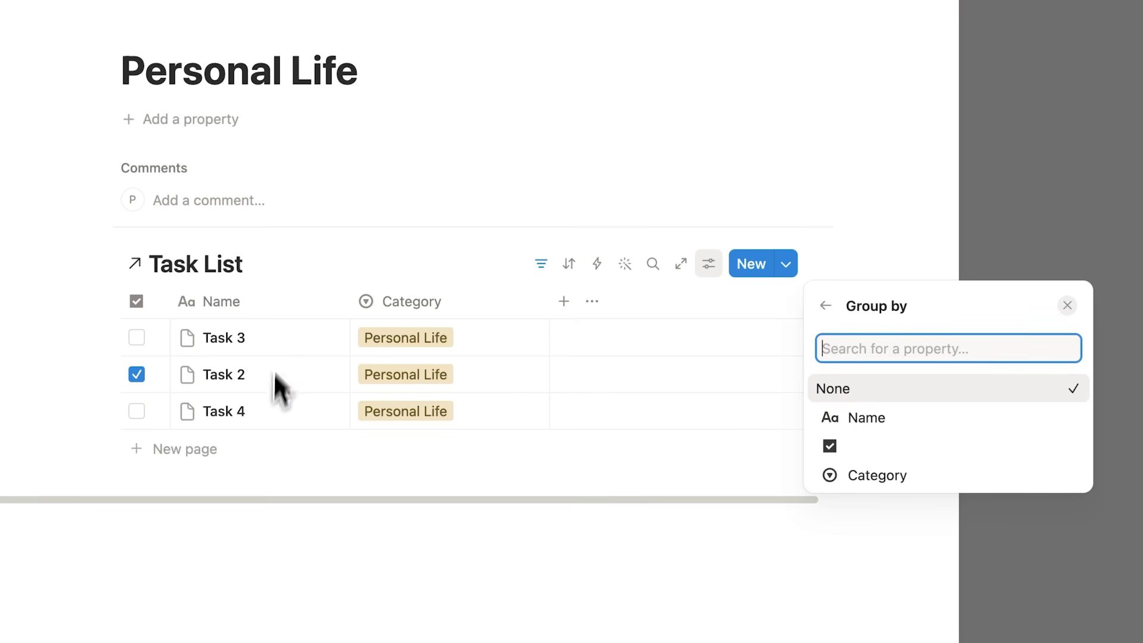
click(867, 447)
click(685, 468)
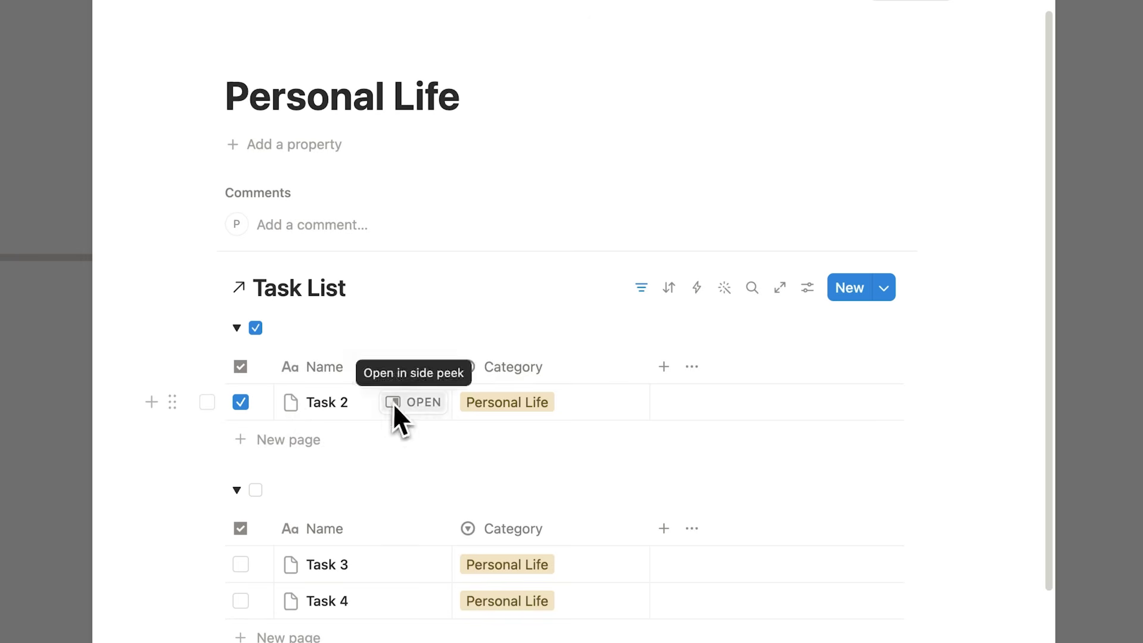
Collapse and re-expand the checked tasks group in the Personal Life page, and check off Task 3.
click(240, 333)
click(239, 333)
click(238, 332)
click(238, 333)
scroll(336, 391, down, 3)
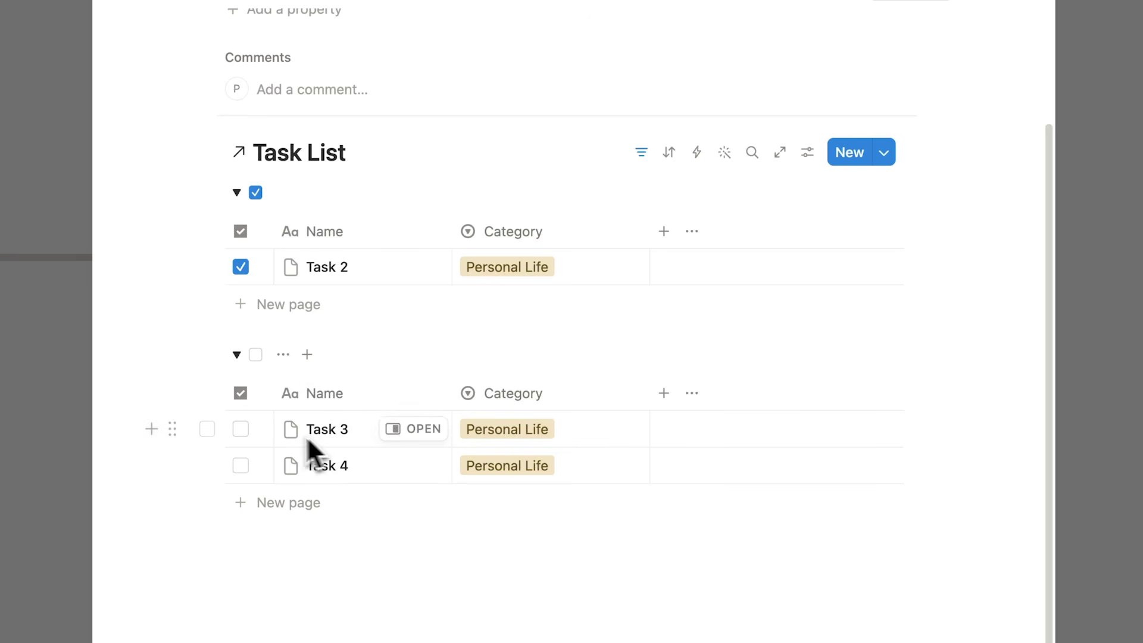
click(241, 430)
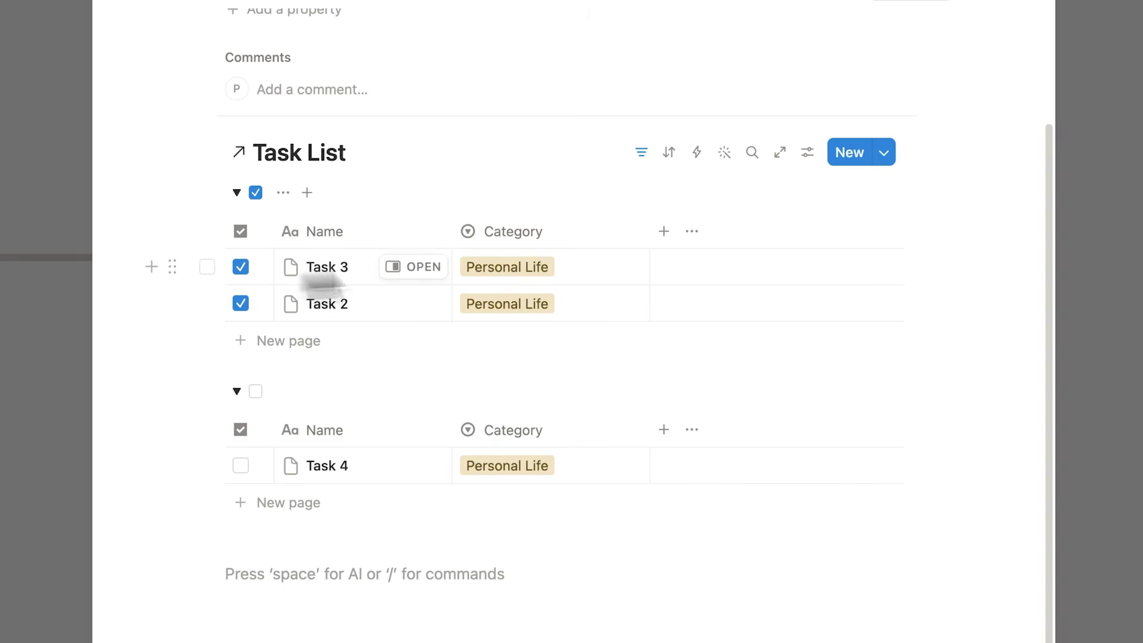
Return to the dashboard and open the choice of new view types for its Task List.
click(1067, 250)
scroll(756, 370, up, 2)
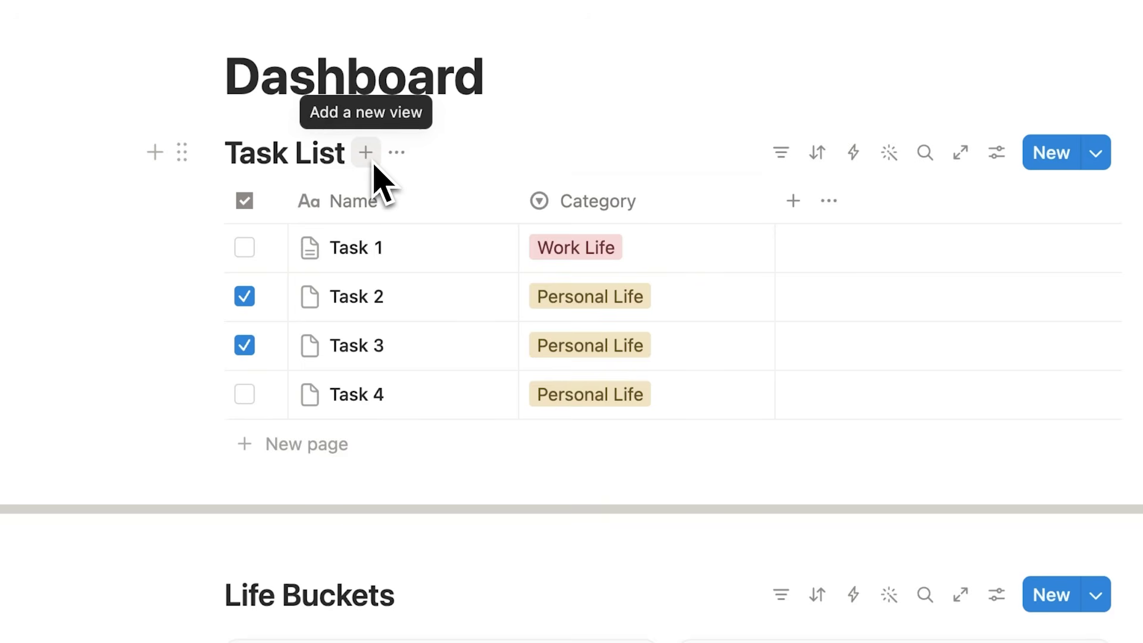
click(372, 160)
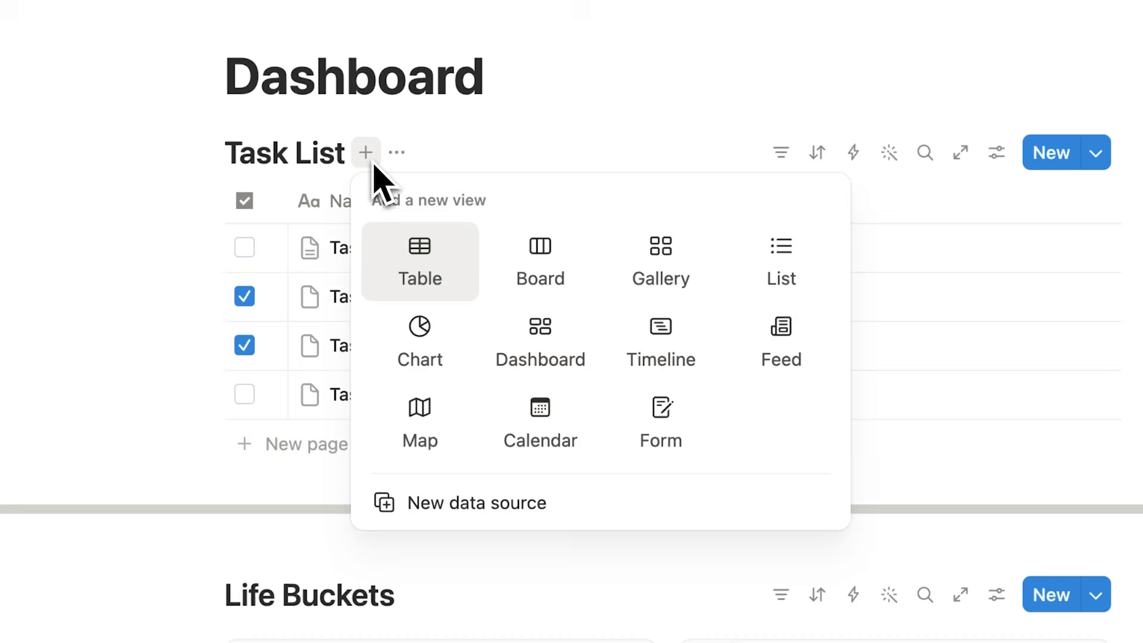